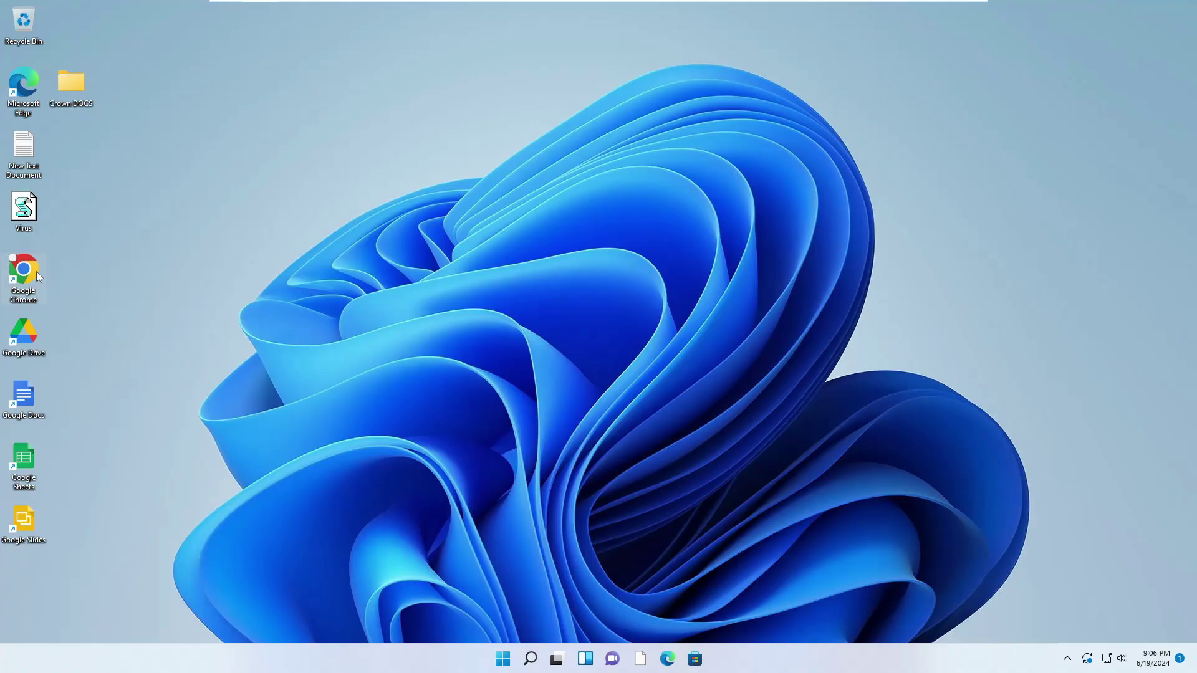
Search Google for 'glary utilities' in Chrome and open the glarysoft.com site.
{"action": "double_click", "coordinate": [23, 274]}
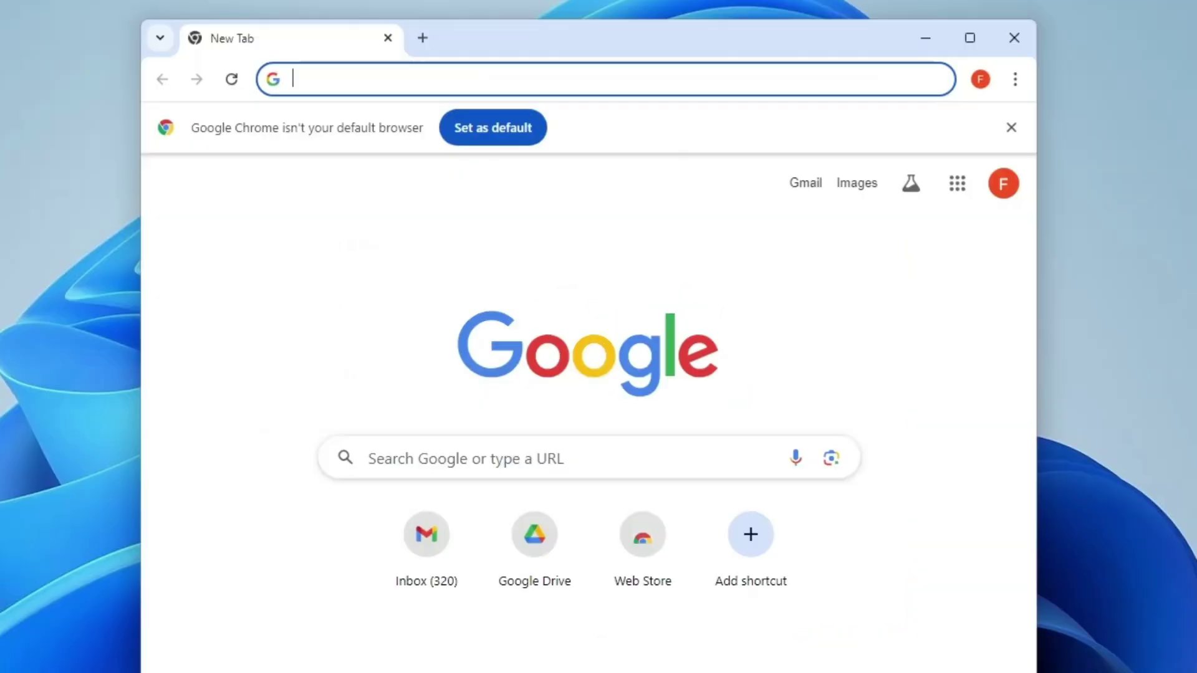
{"action": "type", "text": "glary "}
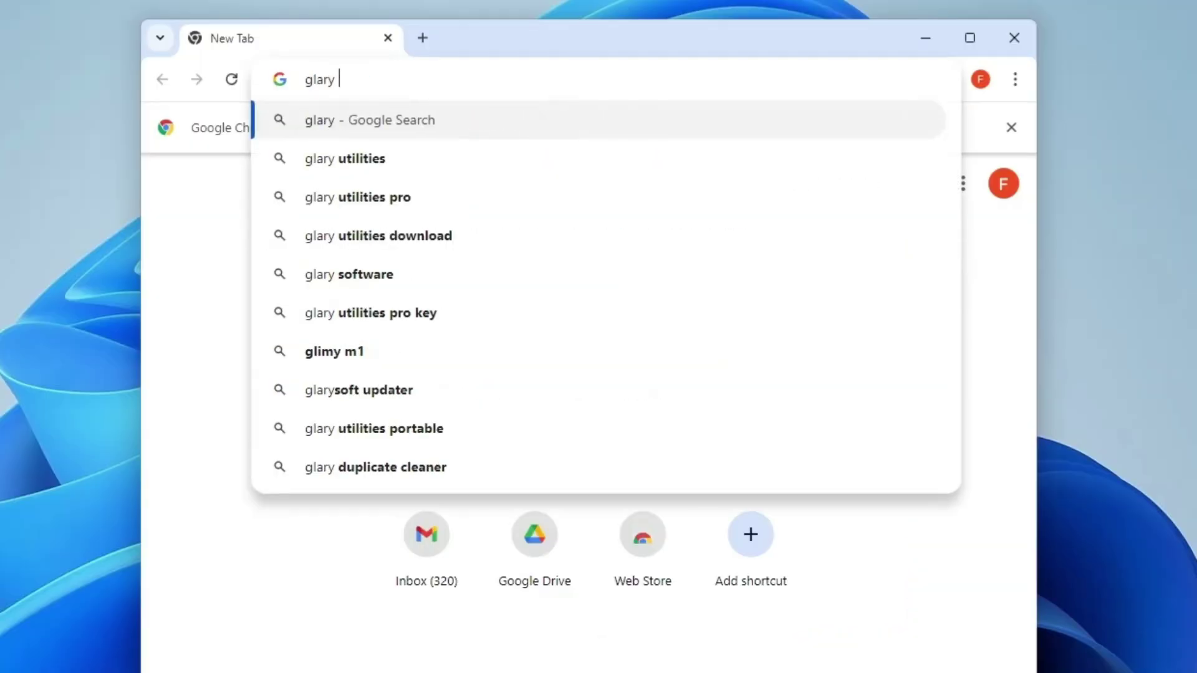
{"action": "type", "text": "utilities"}
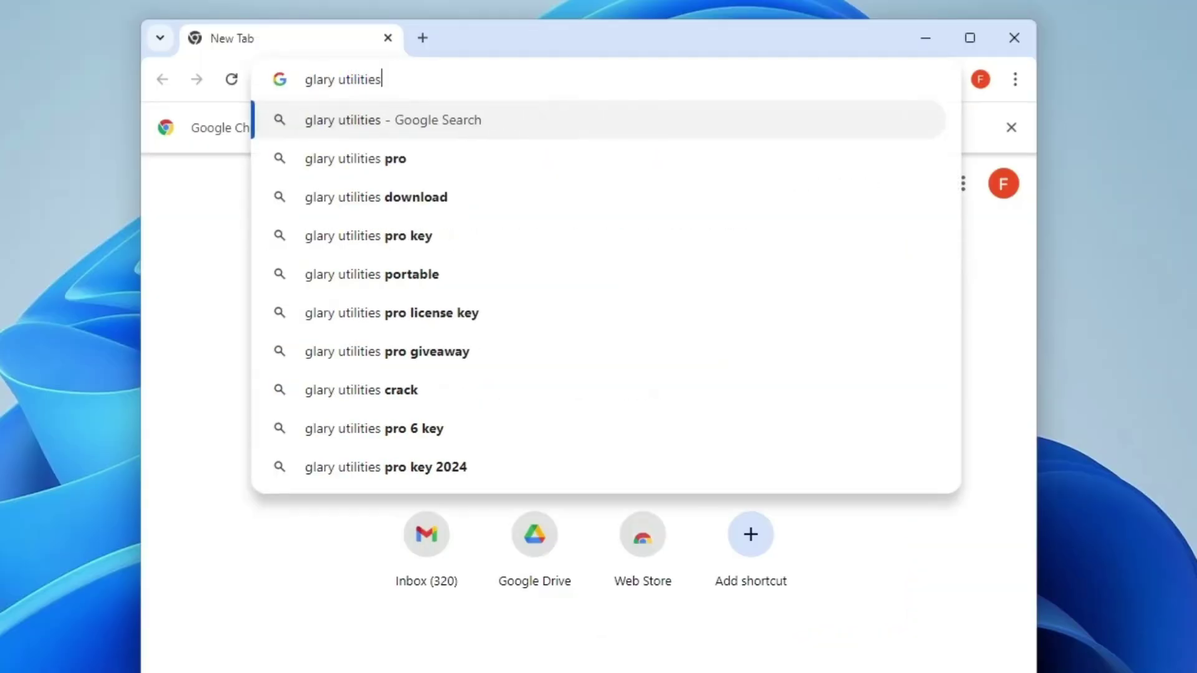
{"action": "key", "text": "Return"}
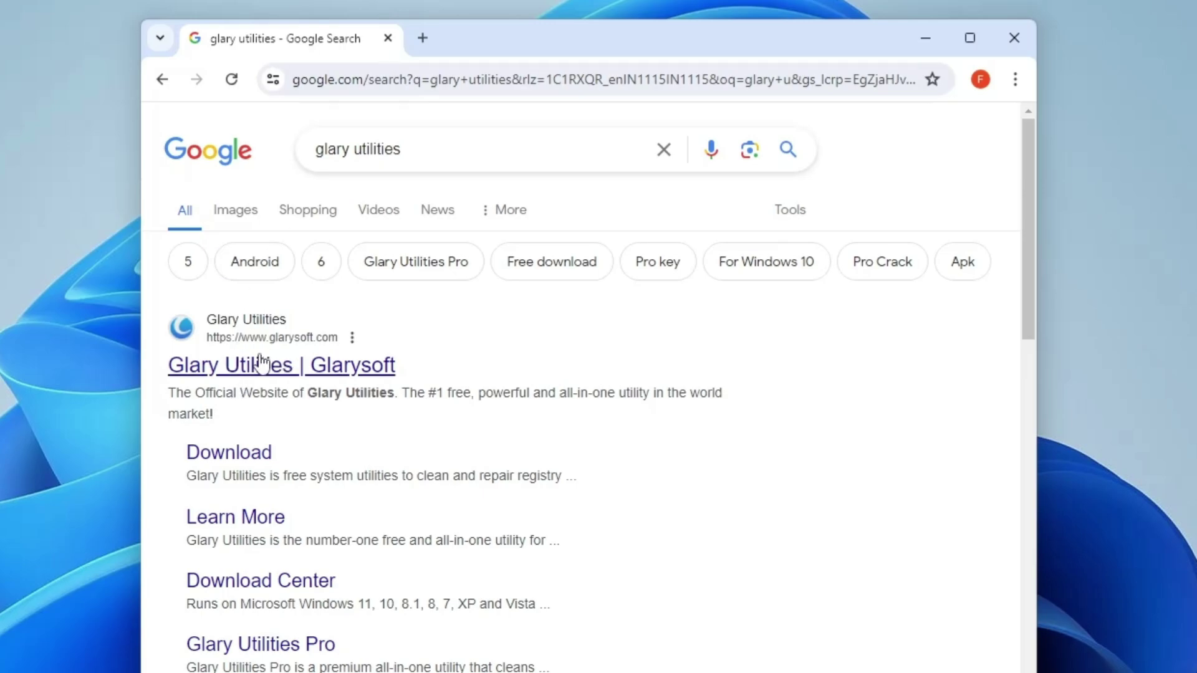
{"action": "left_click", "coordinate": [370, 373]}
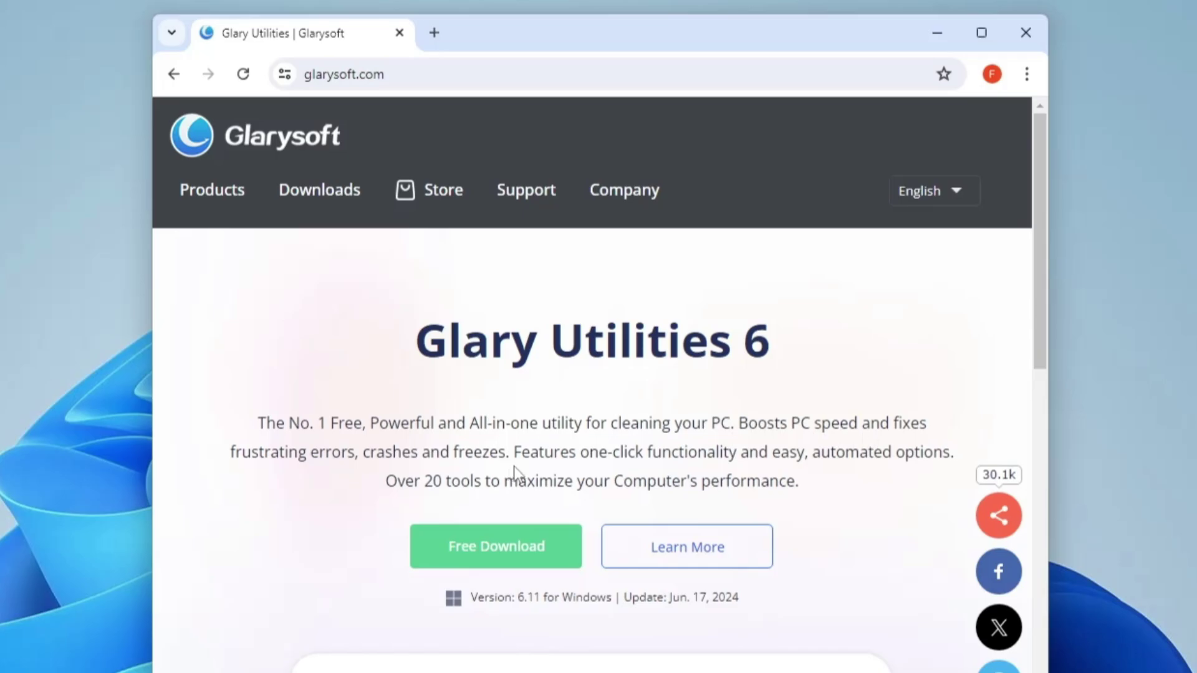
Download the free installer gusetup (1).exe (26.4 MB) and run it from recent downloads.
{"action": "left_click", "coordinate": [503, 548]}
{"action": "left_click", "coordinate": [963, 78]}
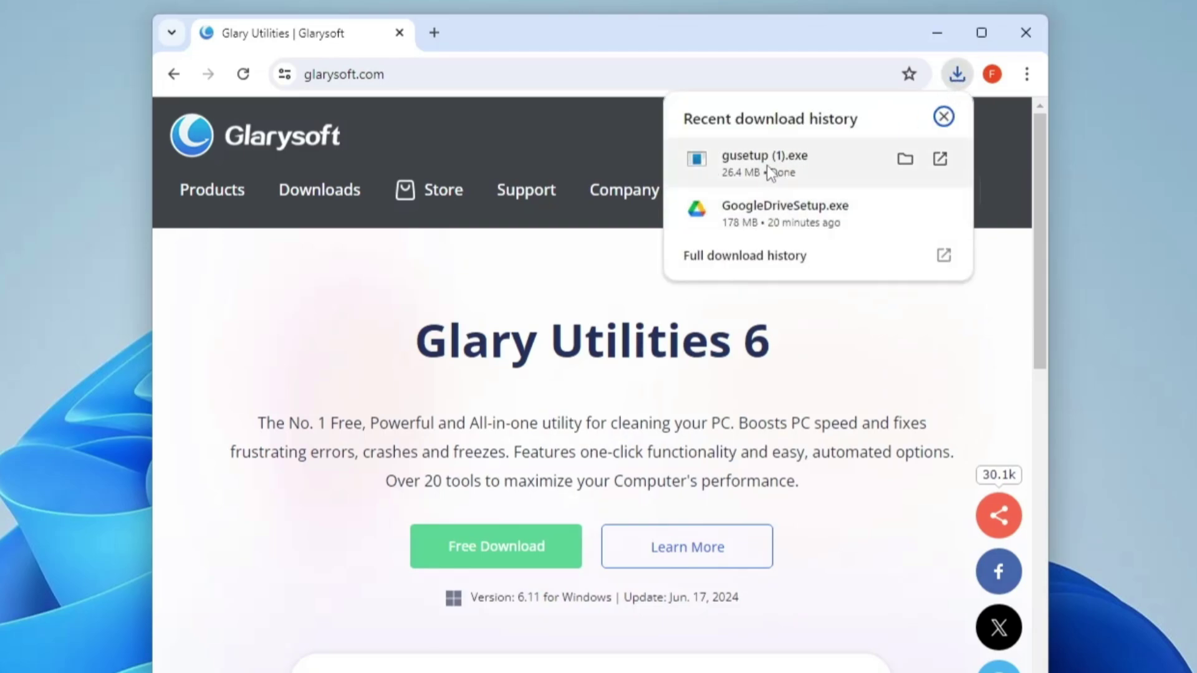
{"action": "left_click", "coordinate": [767, 166]}
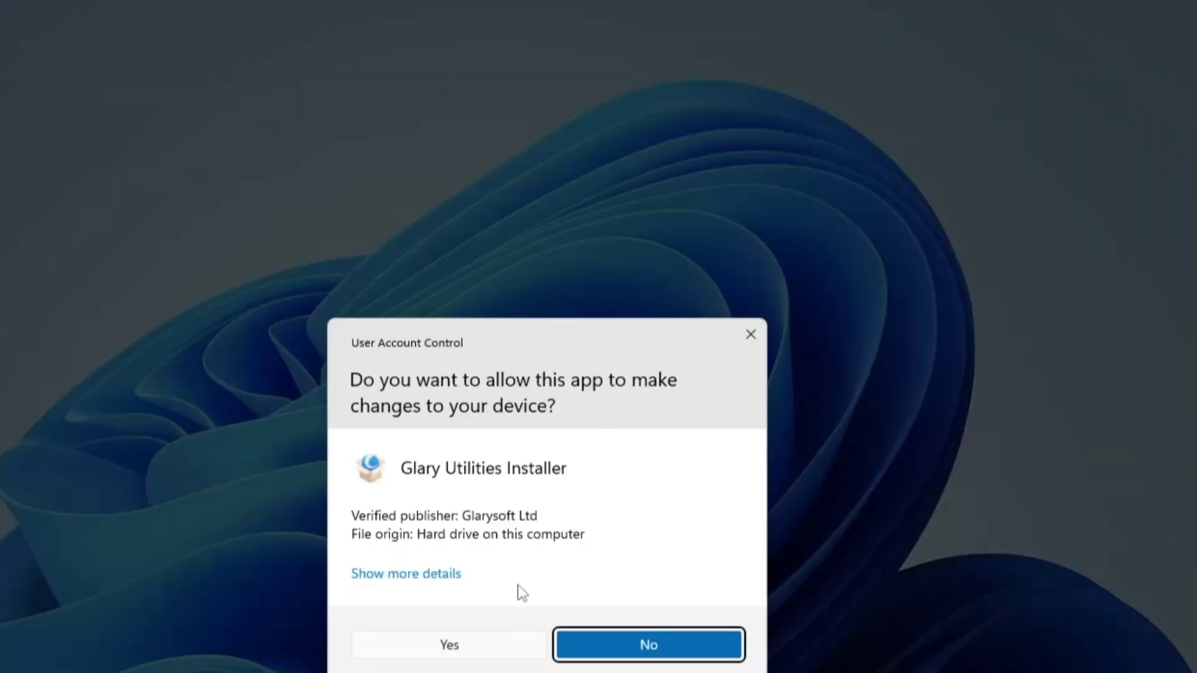
Approve UAC and install Glary Utilities 6.11 at the default location, opting out of the experience program.
{"action": "left_click", "coordinate": [497, 647]}
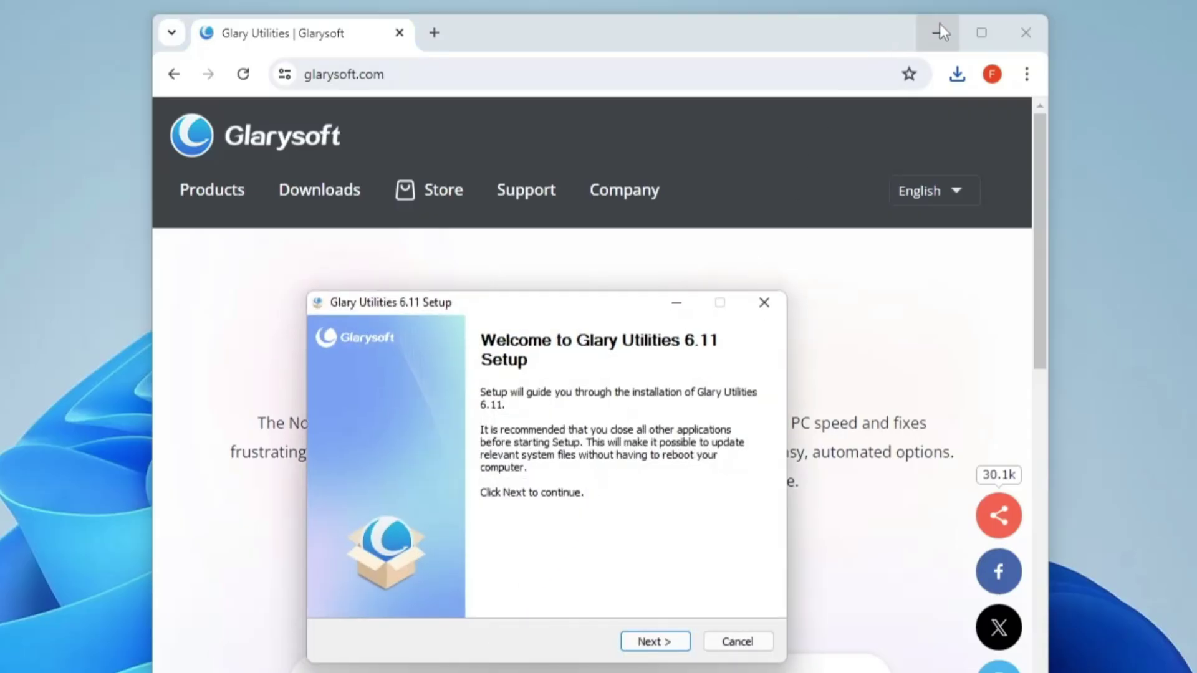
{"action": "left_click", "coordinate": [939, 28]}
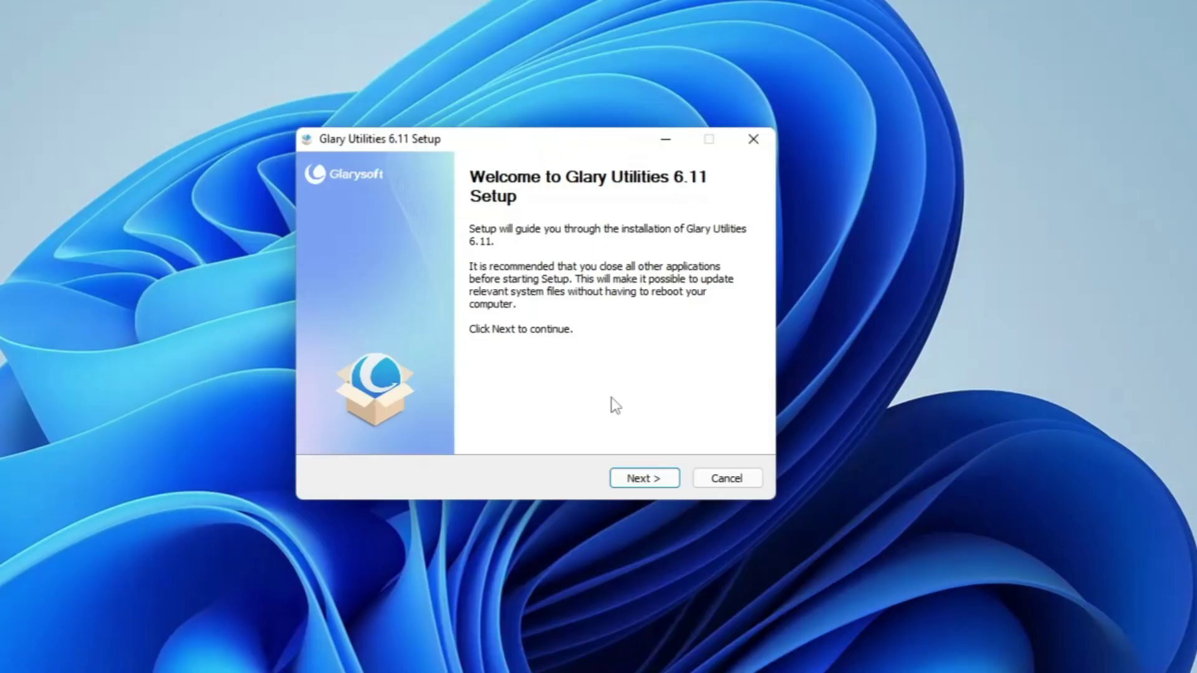
{"action": "left_click", "coordinate": [644, 480]}
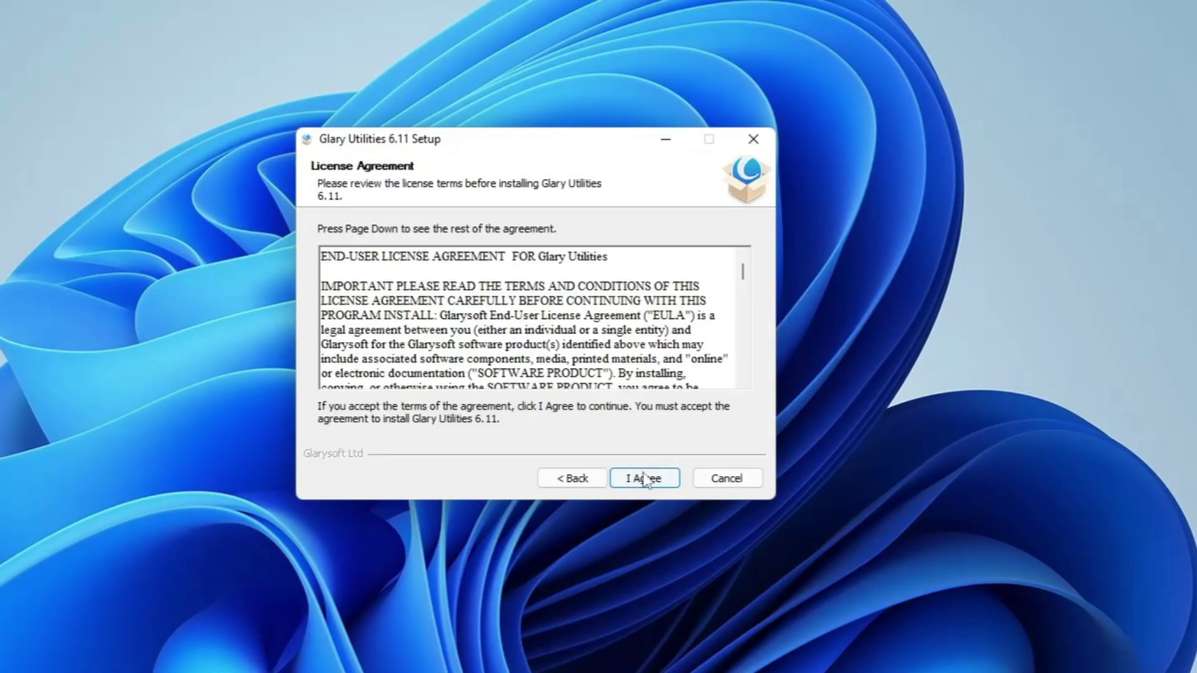
{"action": "left_click", "coordinate": [646, 479]}
{"action": "left_click", "coordinate": [649, 478]}
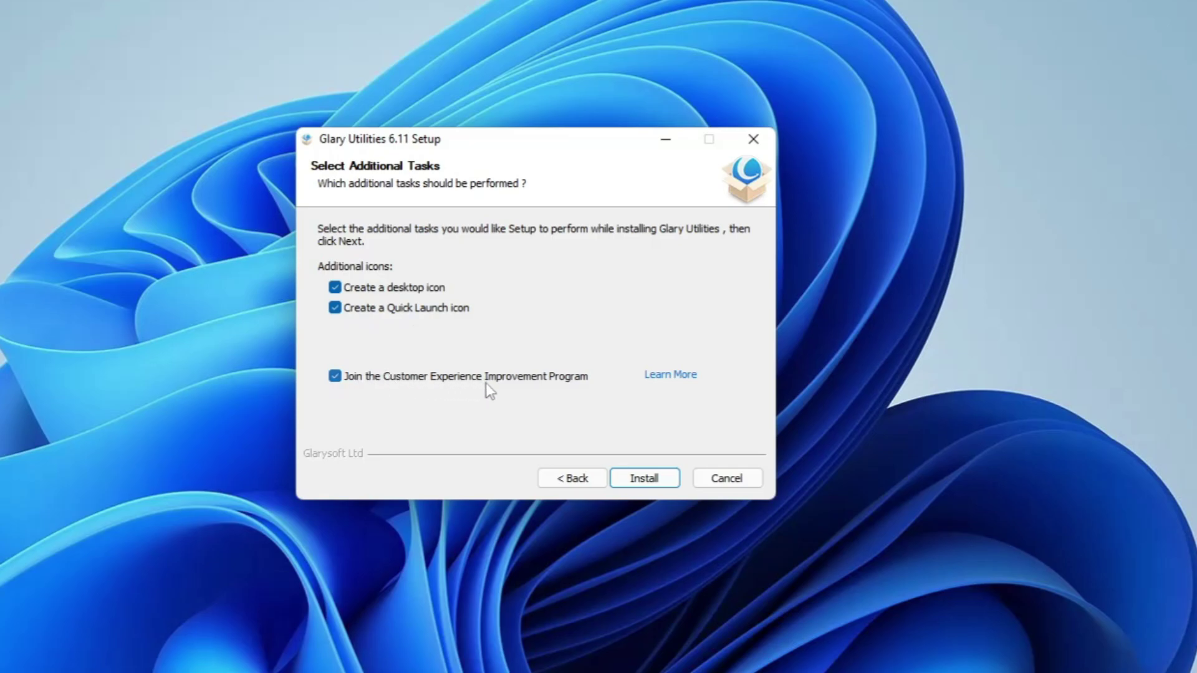
{"action": "left_click", "coordinate": [335, 377]}
{"action": "left_click", "coordinate": [649, 485]}
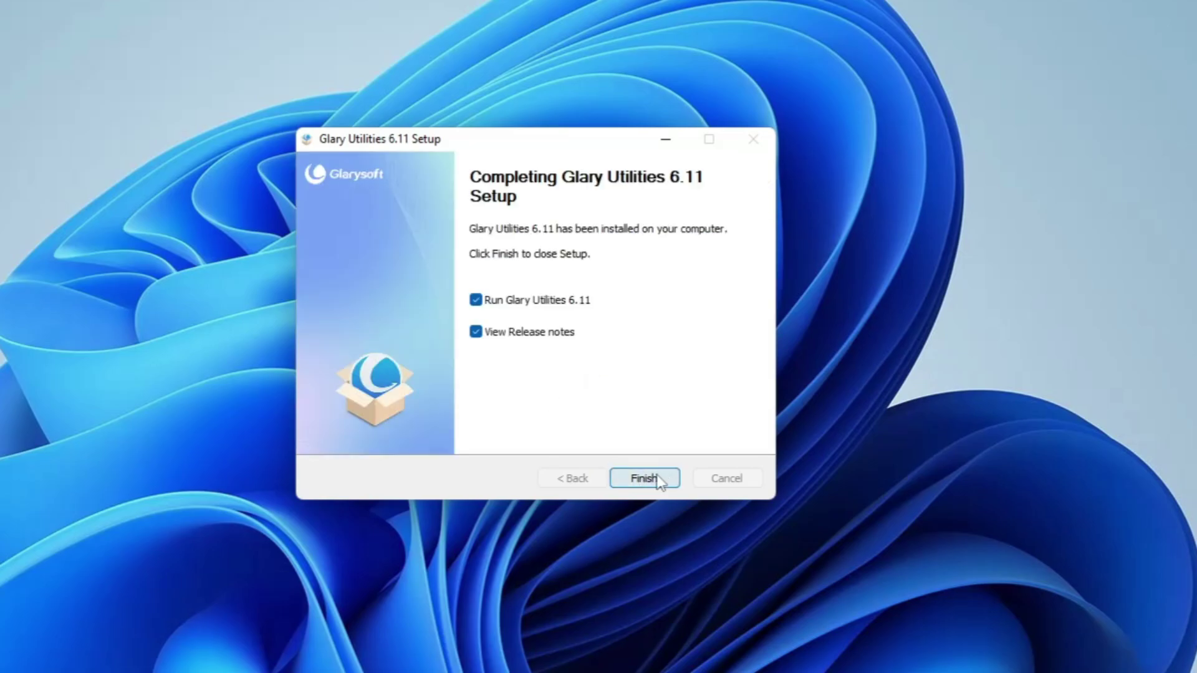
{"action": "left_click", "coordinate": [654, 480]}
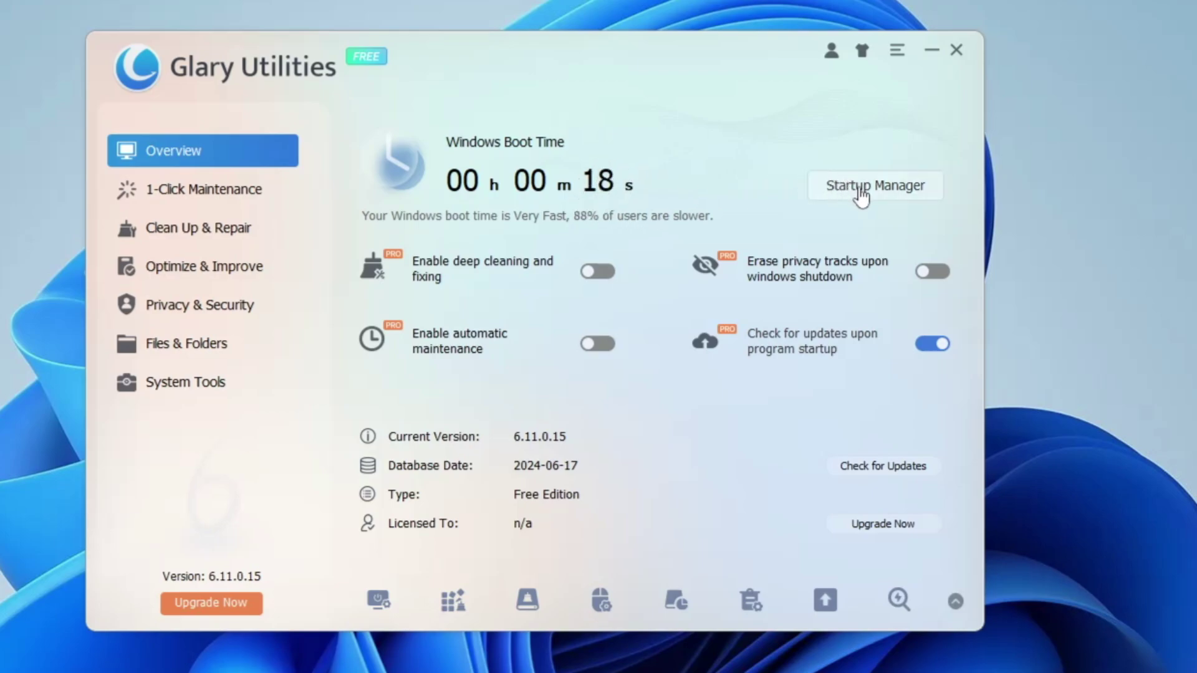
In Startup Manager, switch off startup for both Google Drive entries, Microsoft Edge and Microsoft OneDrive.
{"action": "left_click", "coordinate": [862, 197]}
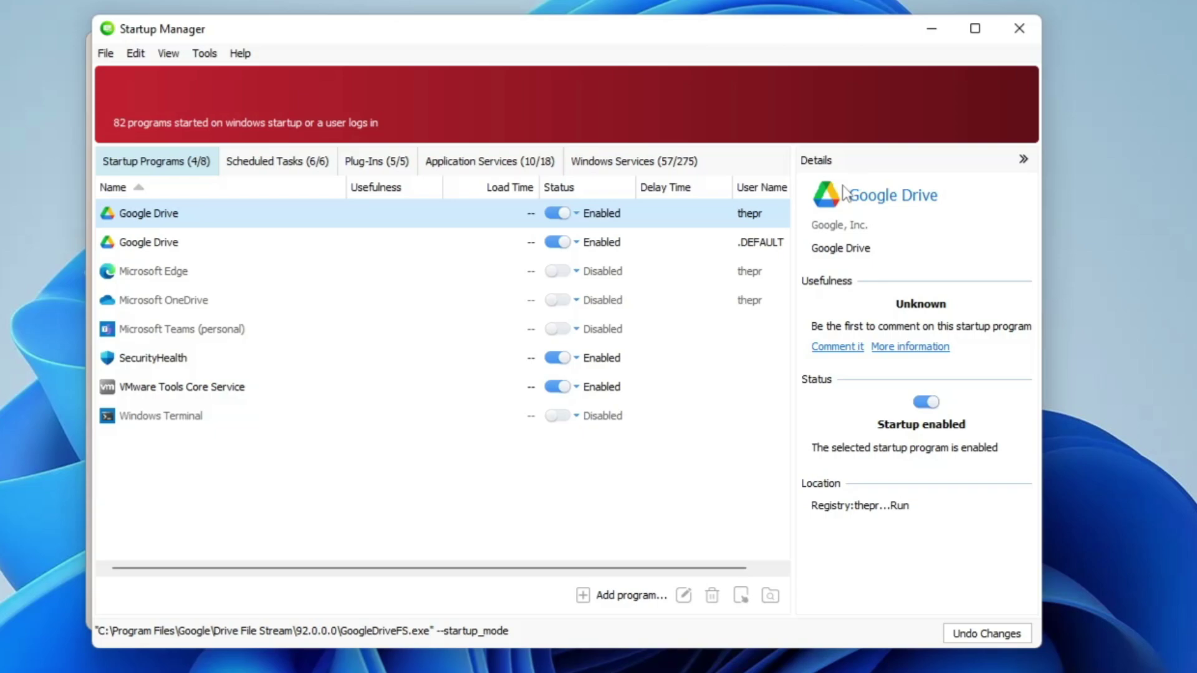
{"action": "left_click", "coordinate": [557, 270]}
{"action": "left_click", "coordinate": [557, 300]}
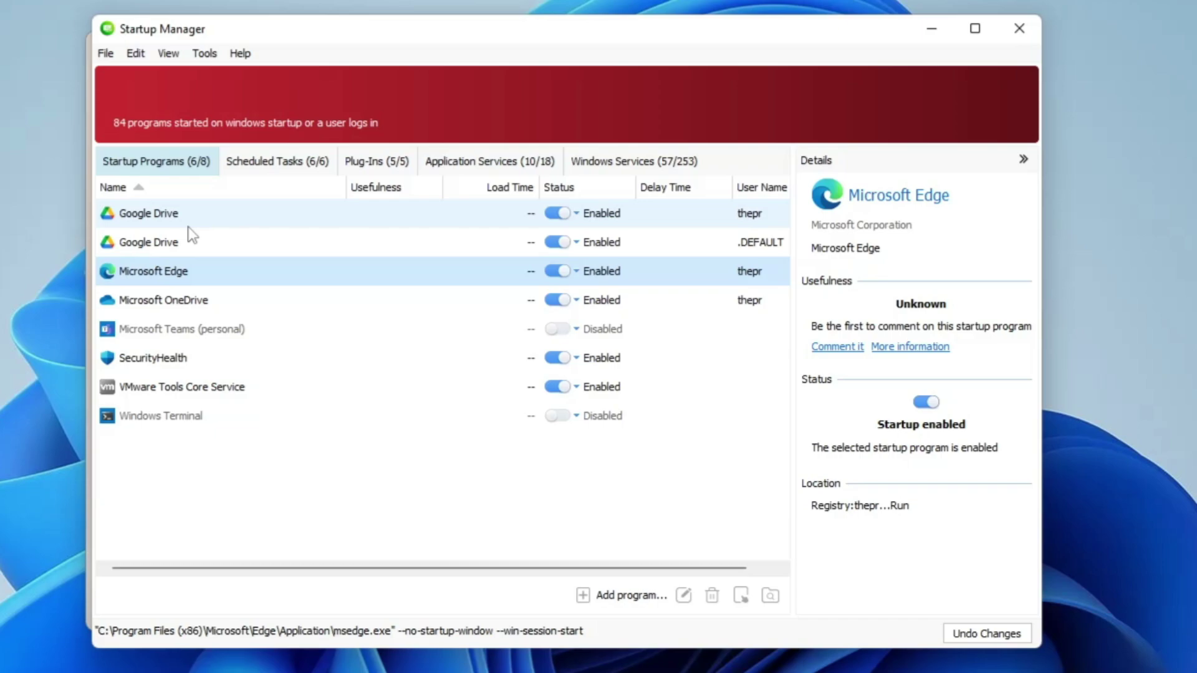
{"action": "left_click", "coordinate": [558, 214]}
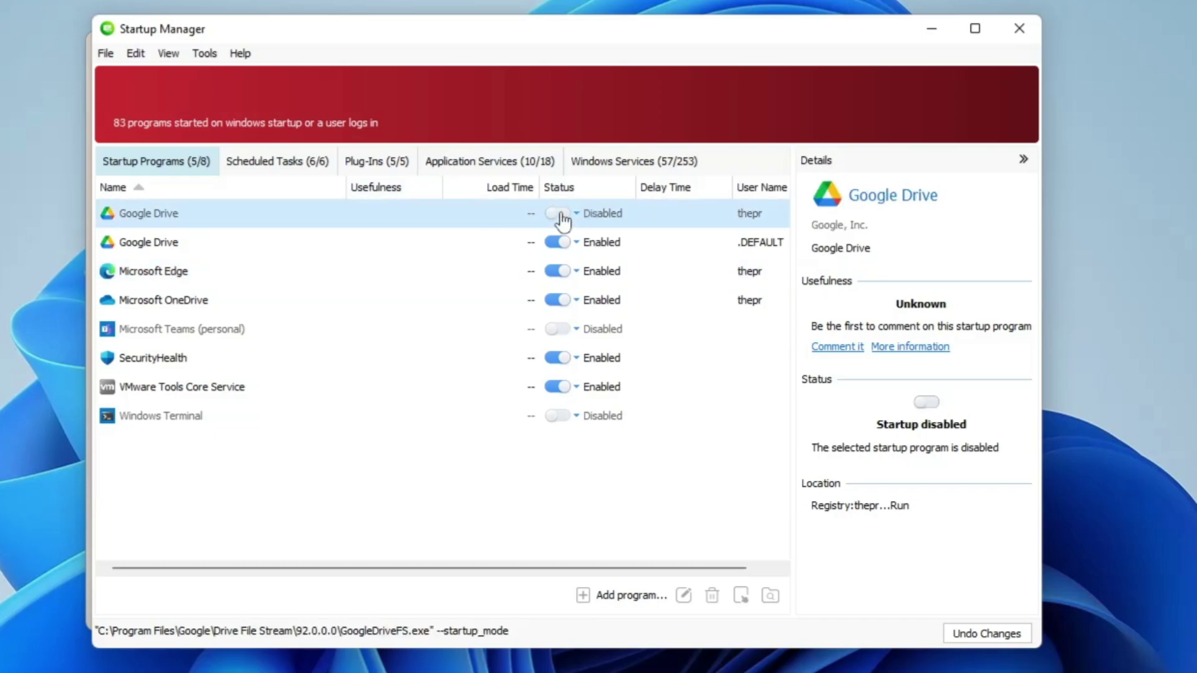
{"action": "left_click", "coordinate": [555, 243]}
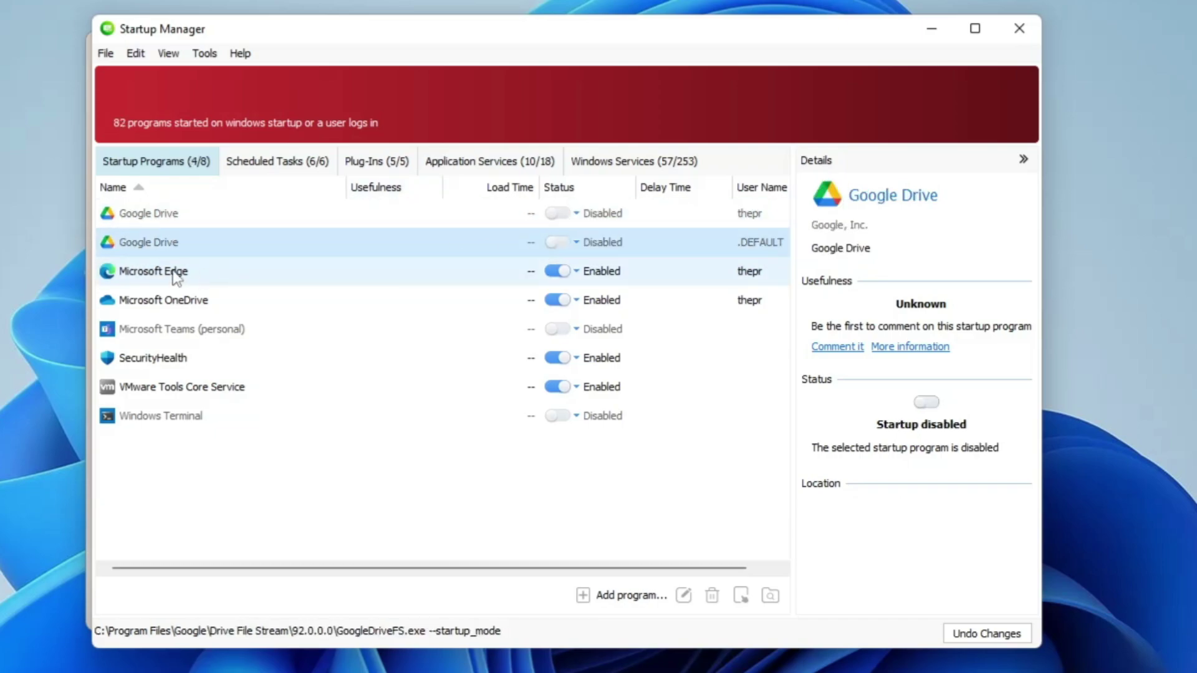
{"action": "left_click", "coordinate": [566, 272]}
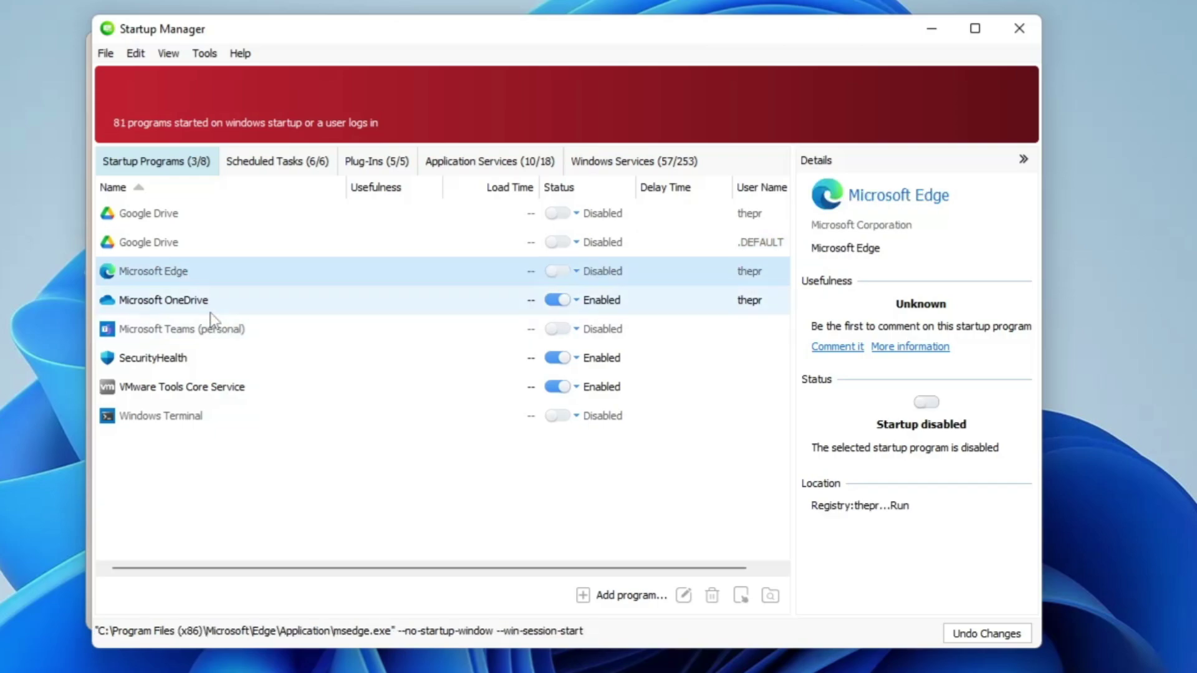
{"action": "left_click", "coordinate": [558, 301]}
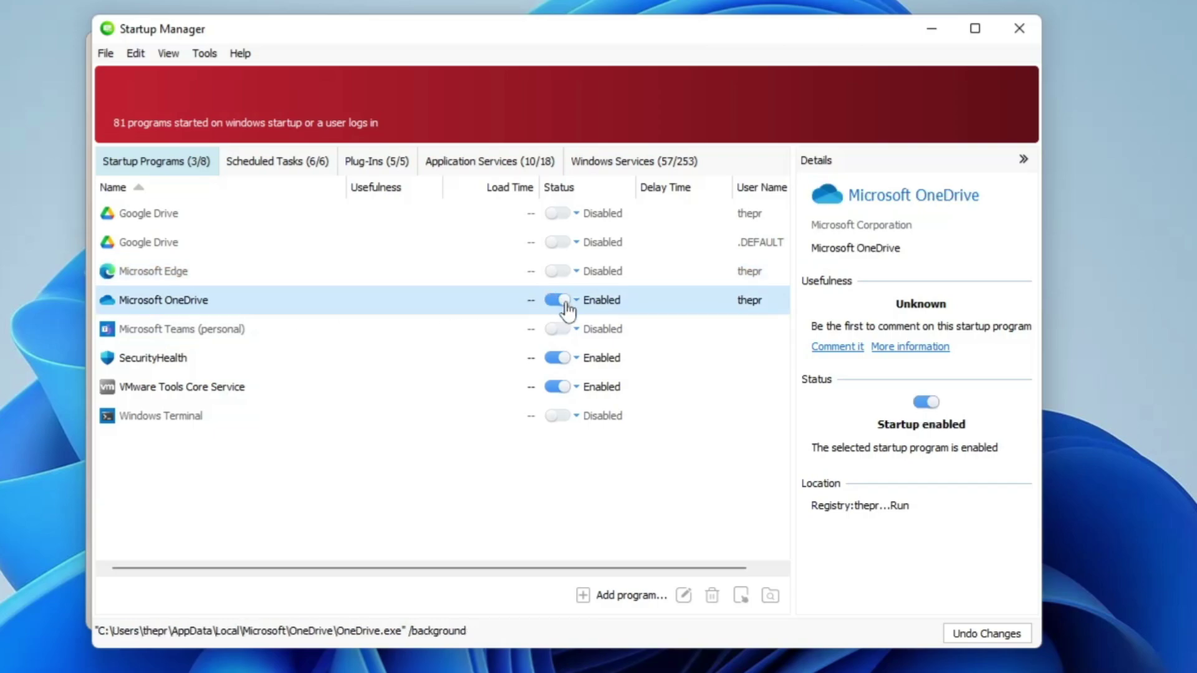
{"action": "left_click", "coordinate": [557, 301]}
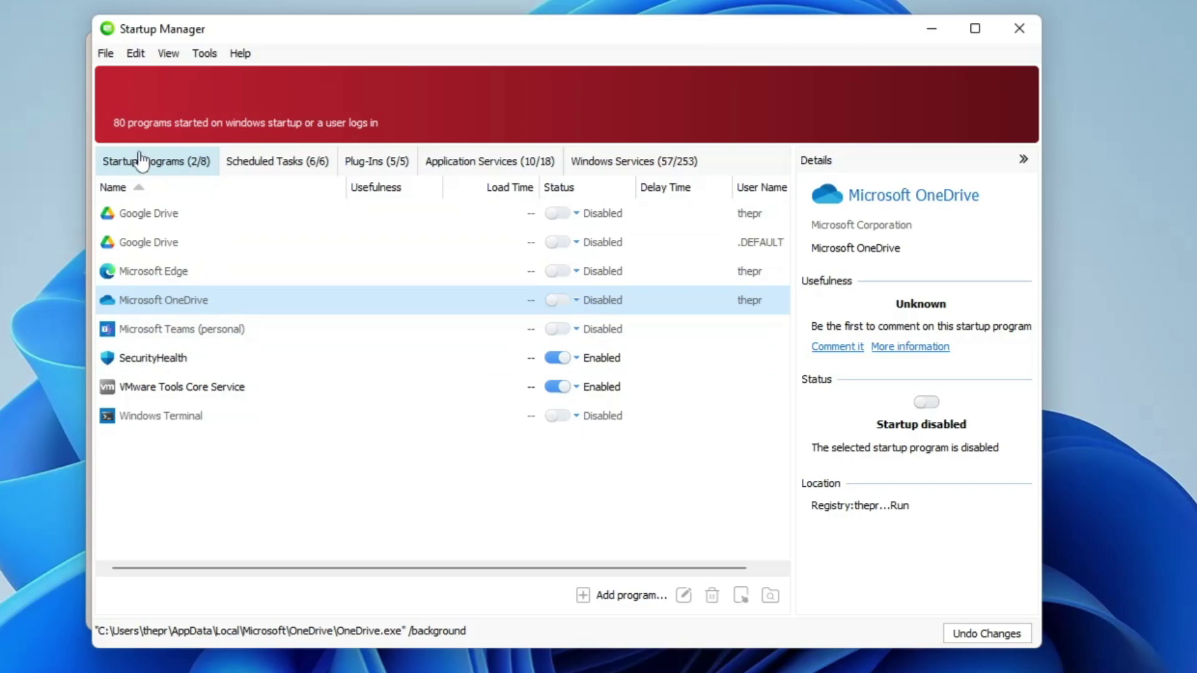
Turn off the MicrosoftEdgeUpdateTaskMachineCore task, plus the Google Drive Extensions x64 and OneDrive Shell Extension plug-ins.
{"action": "left_click", "coordinate": [302, 168]}
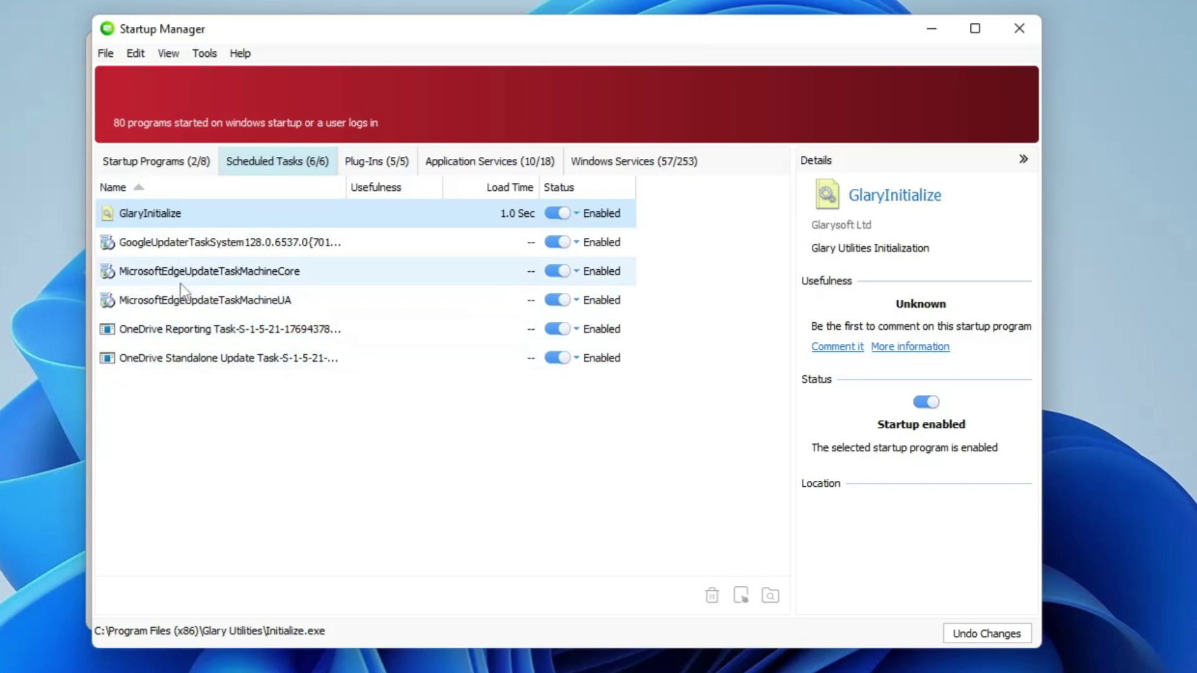
{"action": "left_click", "coordinate": [557, 271]}
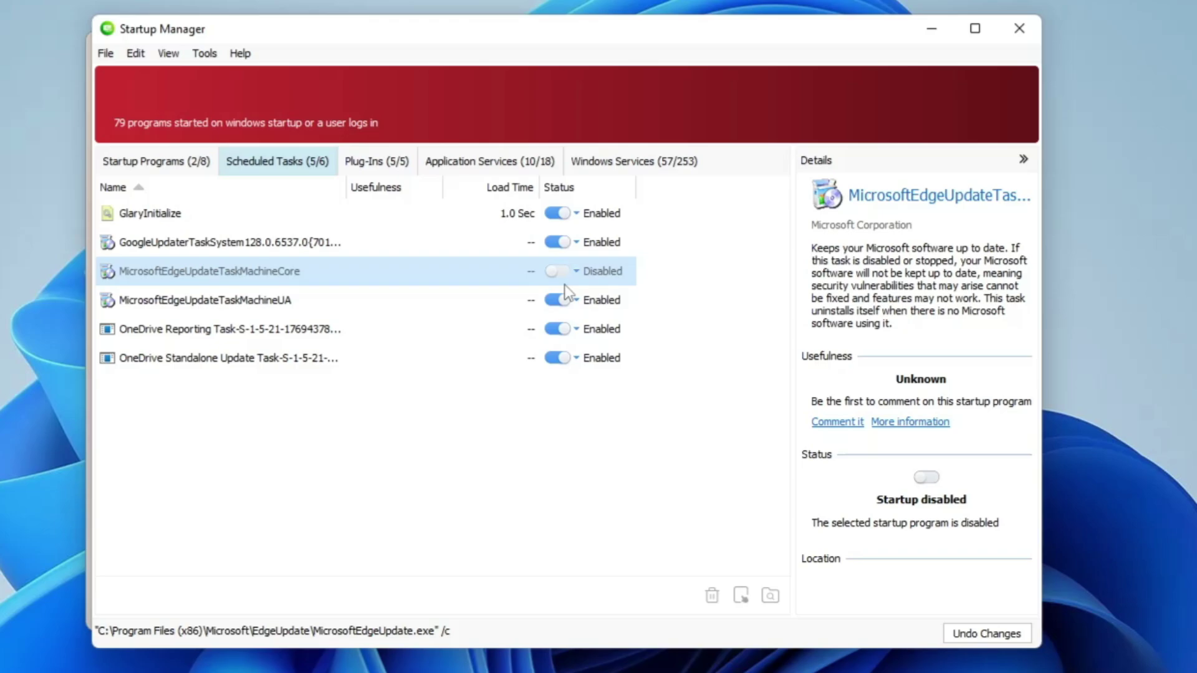
{"action": "key", "text": "ctrl+Tab"}
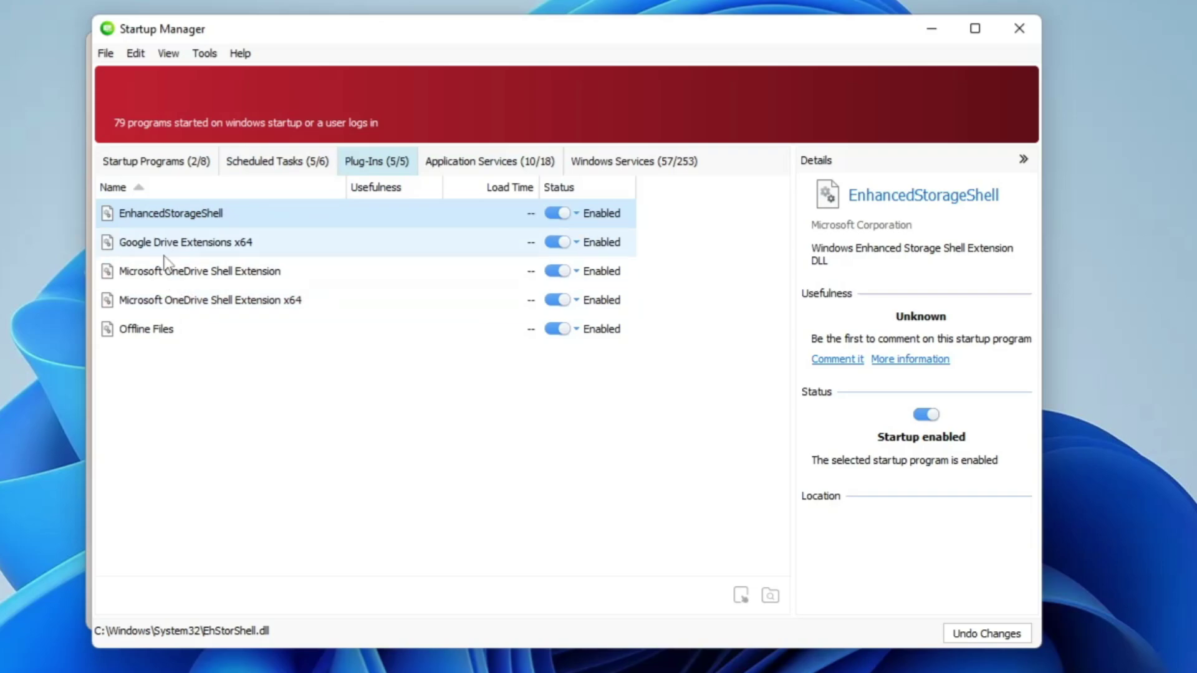
{"action": "left_click", "coordinate": [559, 244]}
{"action": "left_click", "coordinate": [557, 275]}
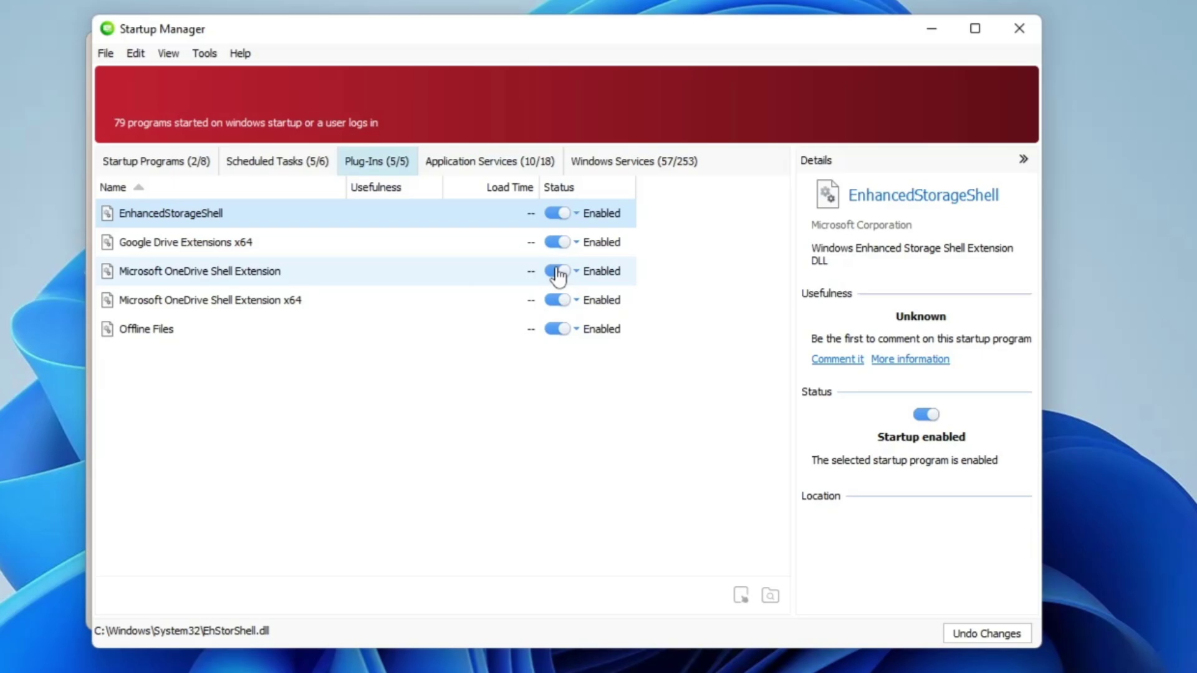
{"action": "left_click", "coordinate": [458, 168]}
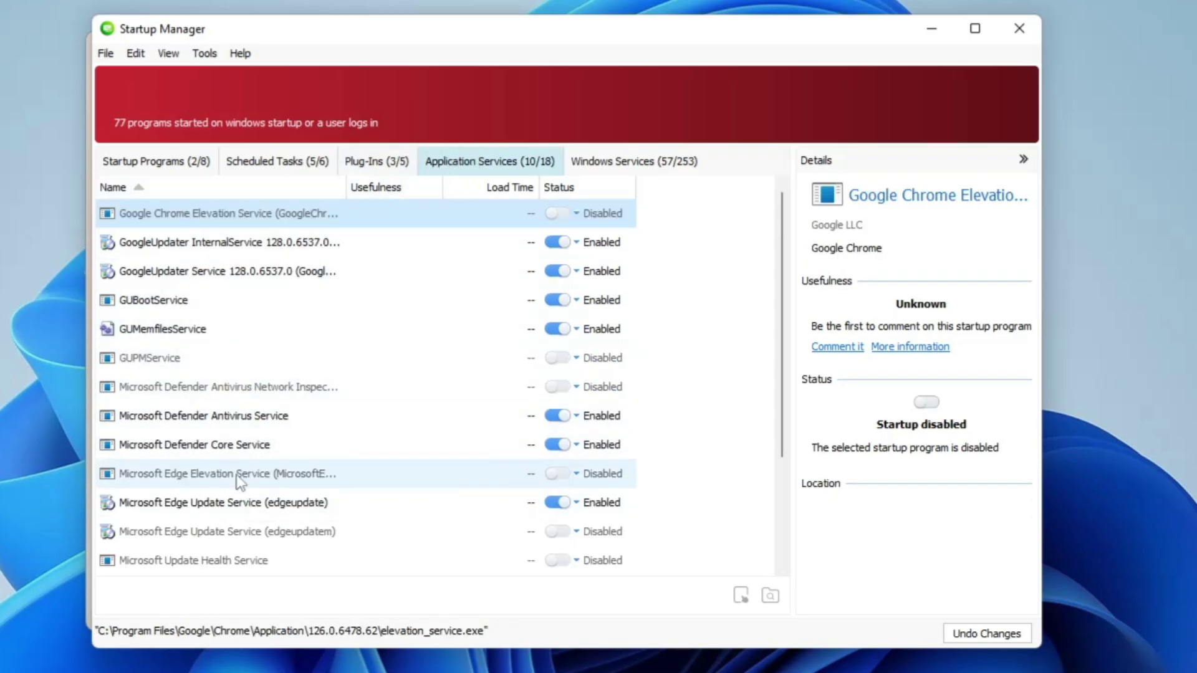
Disable Background Intelligent Transfer Service under Windows Services, then close the Startup Manager.
{"action": "left_click", "coordinate": [593, 174]}
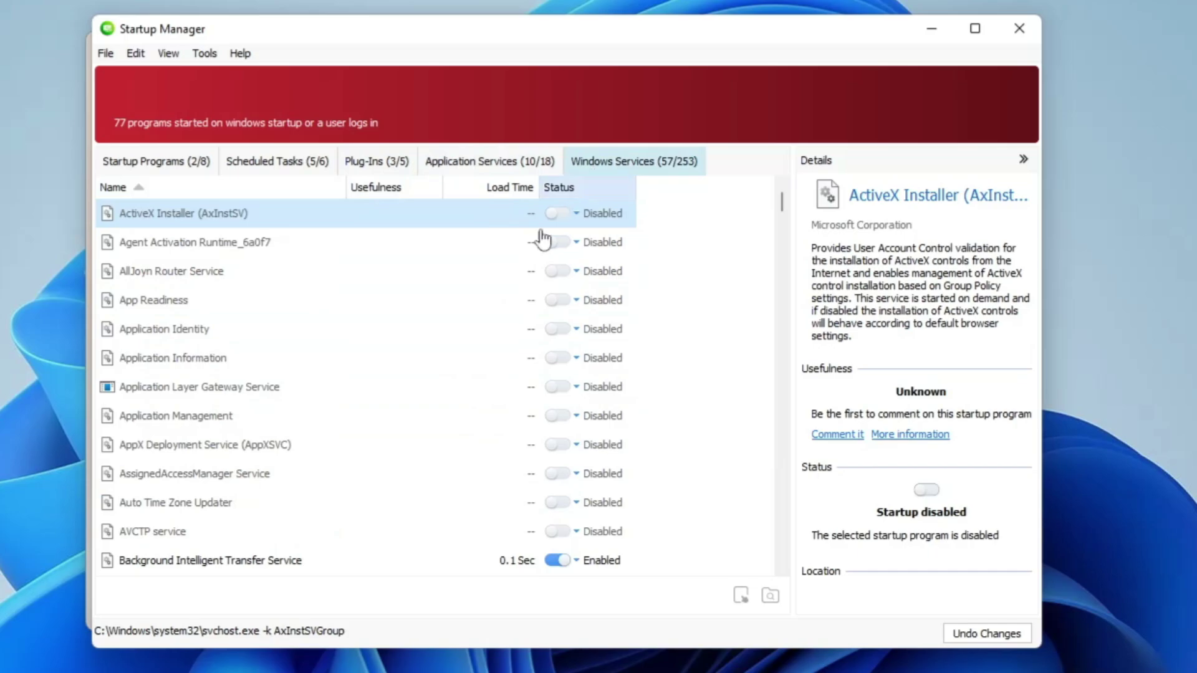
{"action": "scroll", "coordinate": [465, 363], "scroll_direction": "down", "scroll_amount": 2}
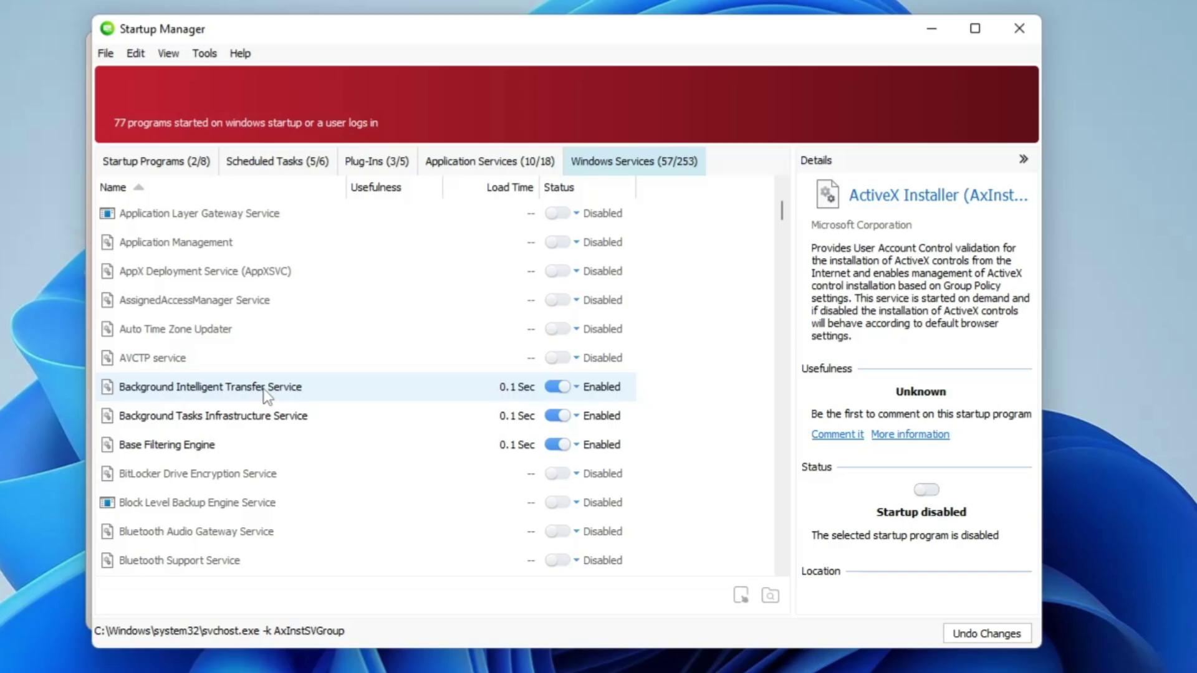
{"action": "left_click", "coordinate": [559, 388]}
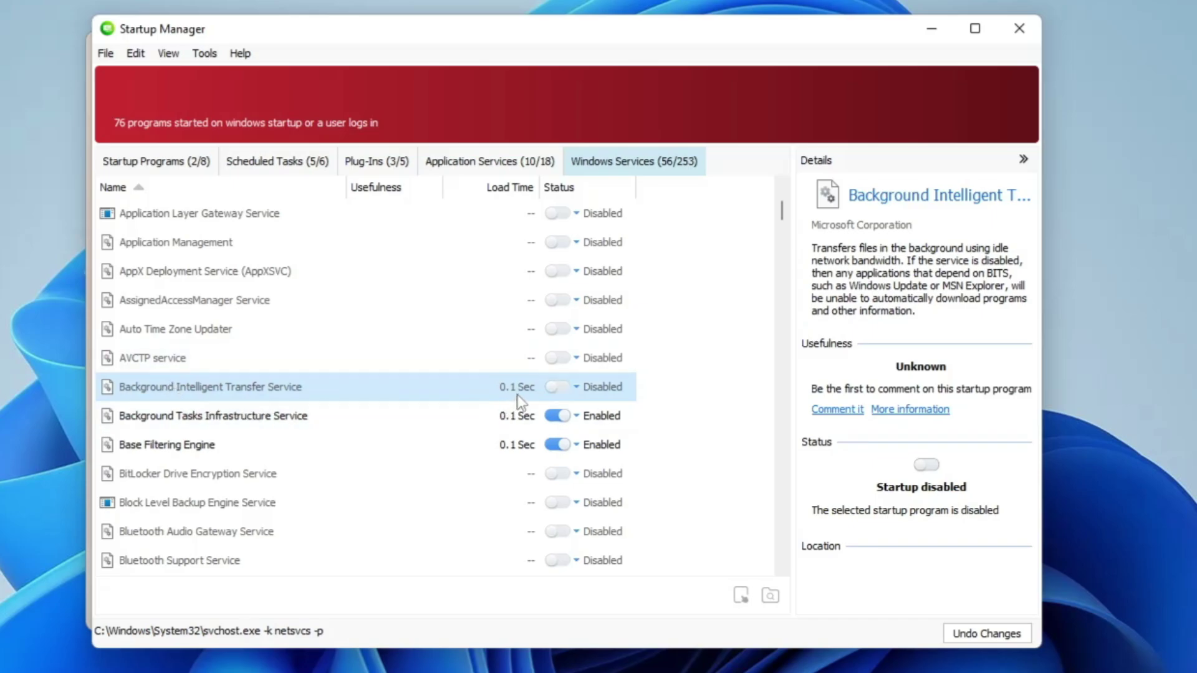
{"action": "left_click", "coordinate": [349, 444]}
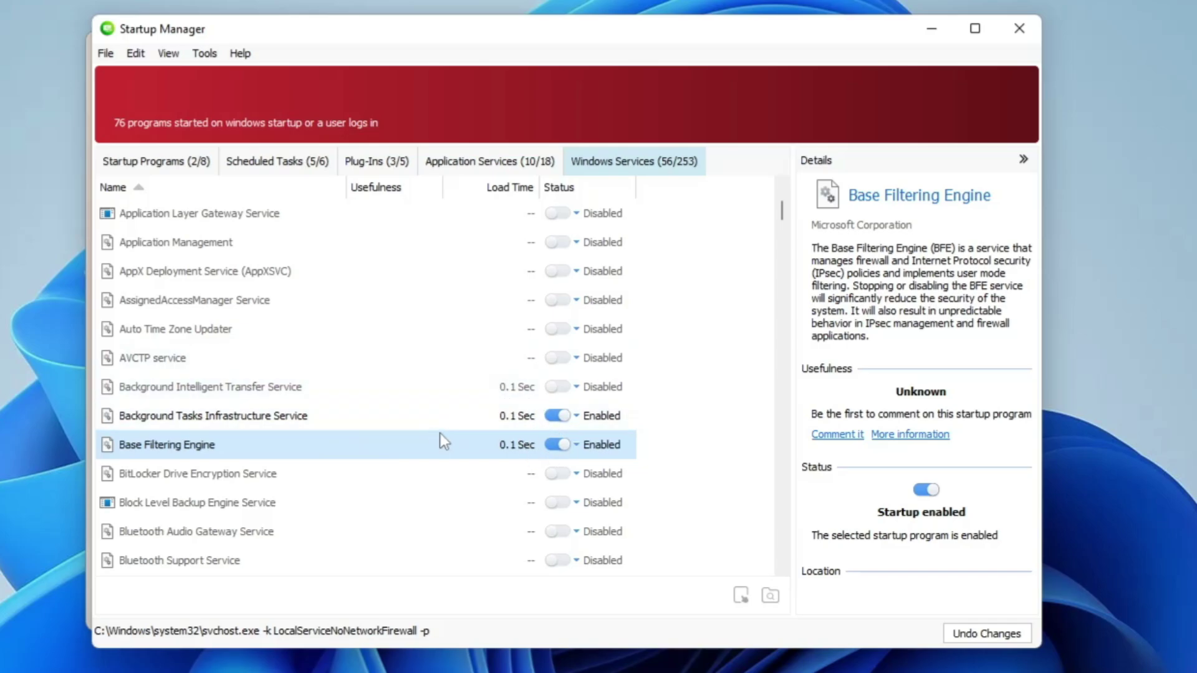
{"action": "left_click", "coordinate": [1020, 28]}
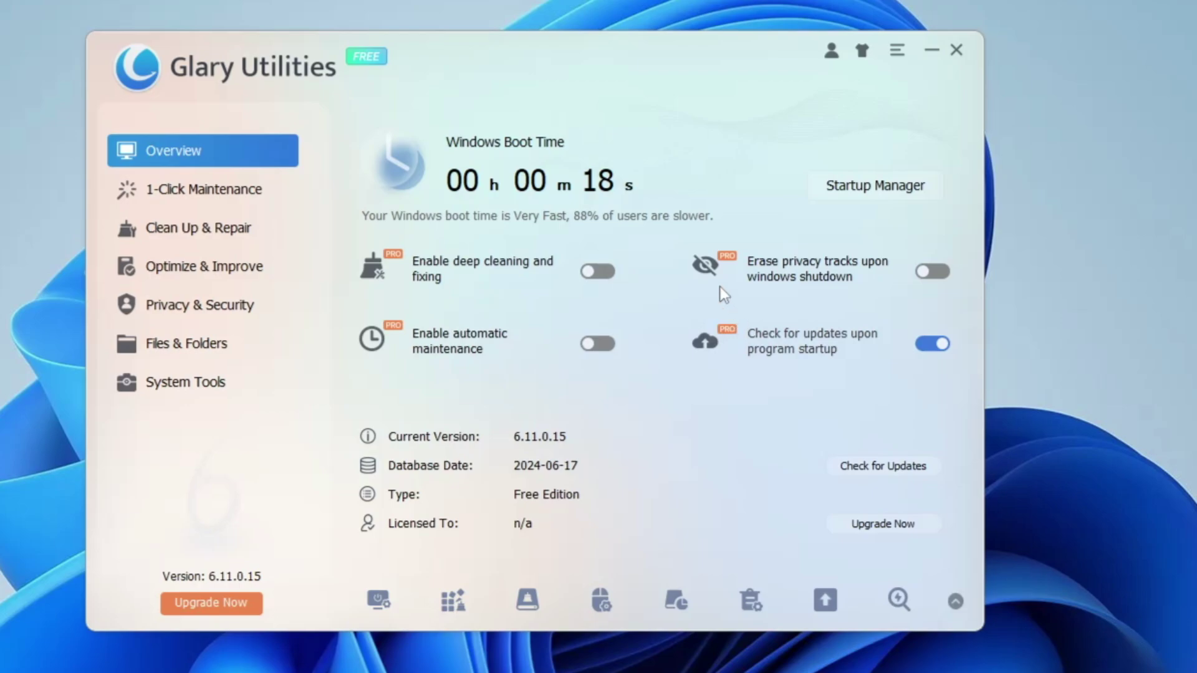
Run 1-Click Maintenance with Disk Repair and Tracks Eraser added, and repair the registry and shortcut issues.
{"action": "left_click", "coordinate": [164, 198]}
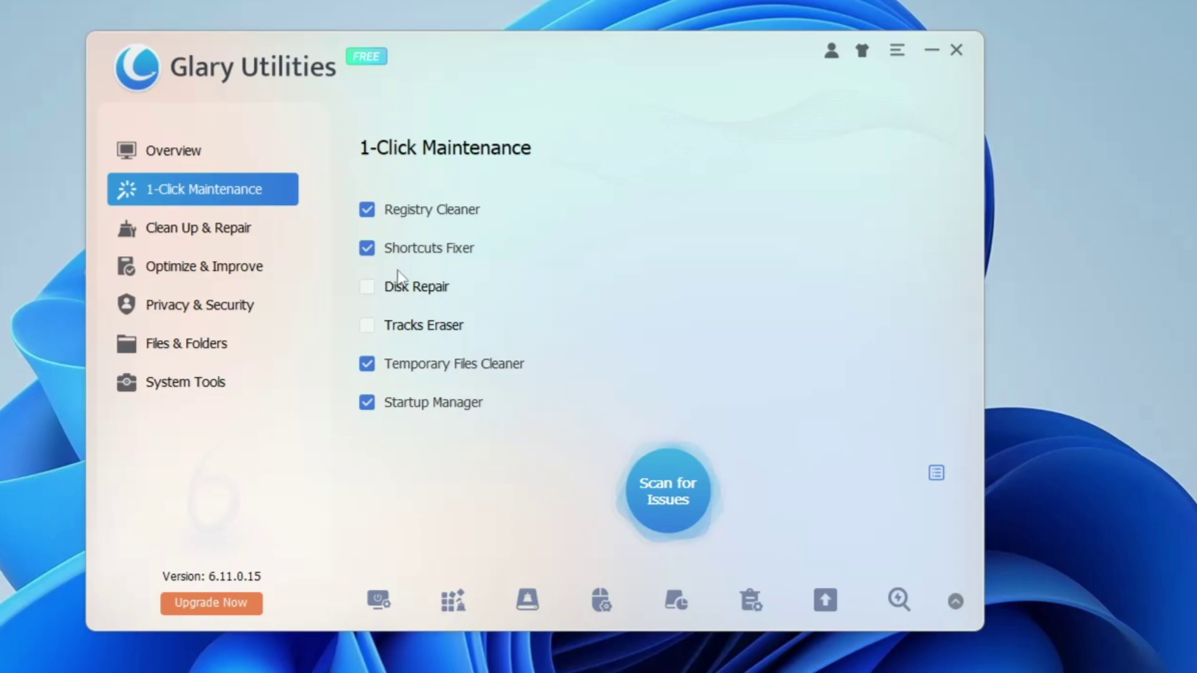
{"action": "left_click", "coordinate": [398, 293]}
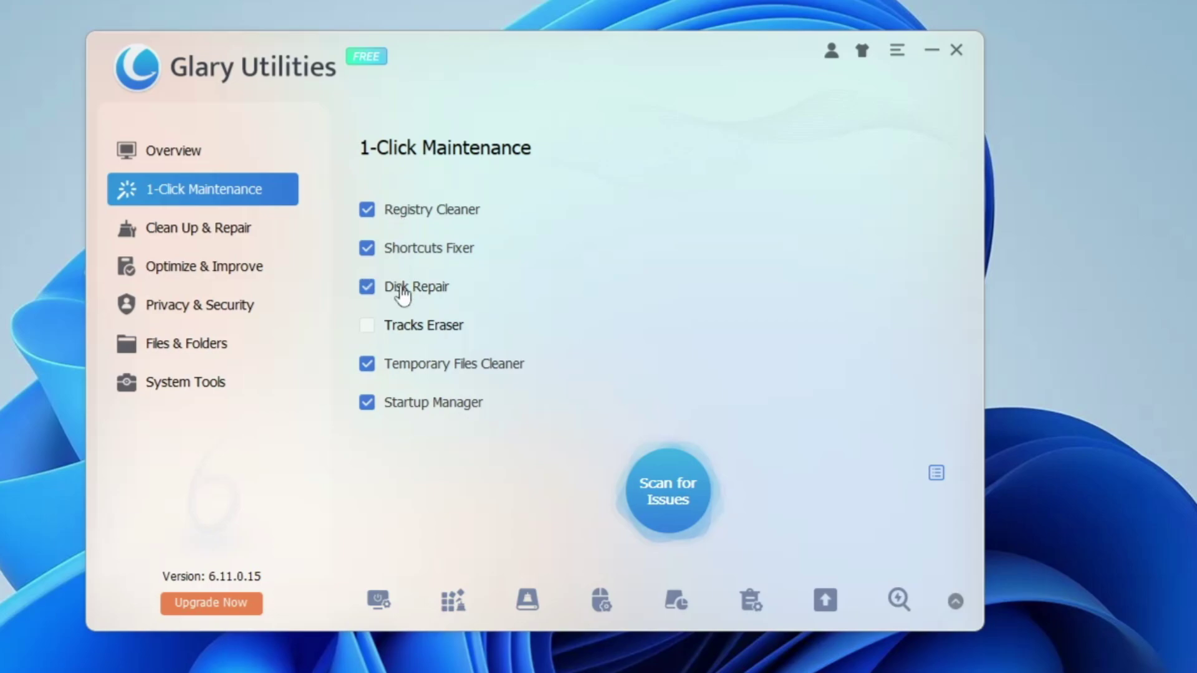
{"action": "left_click", "coordinate": [410, 333]}
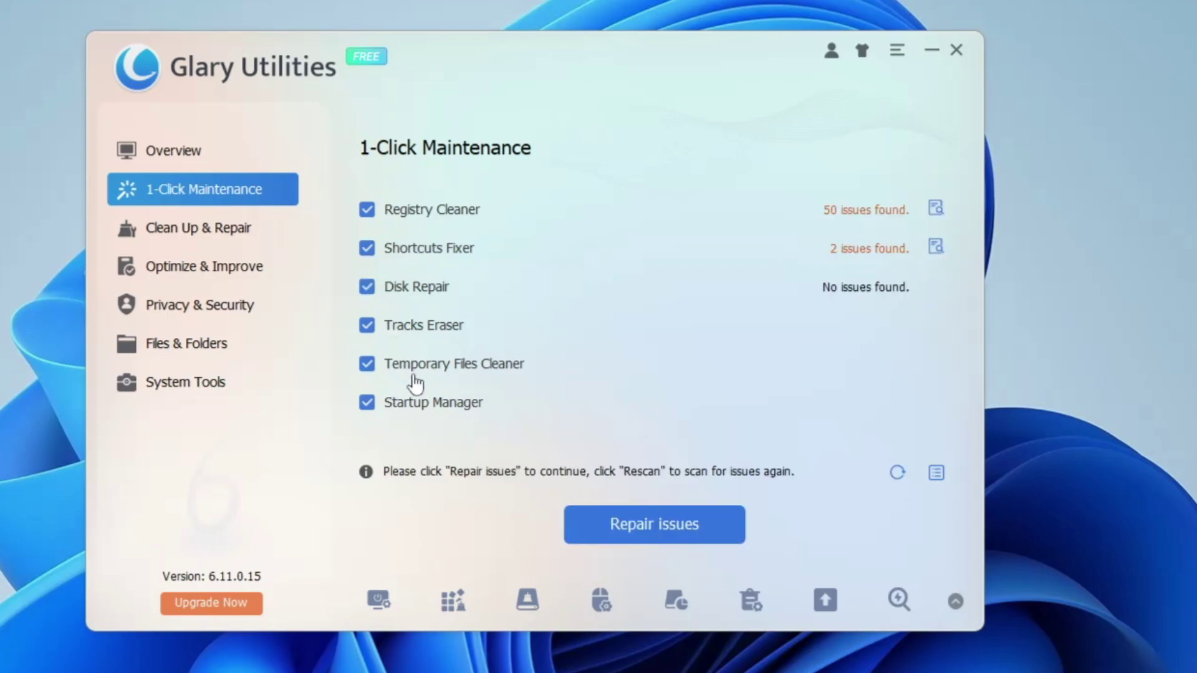
{"action": "left_click", "coordinate": [644, 524]}
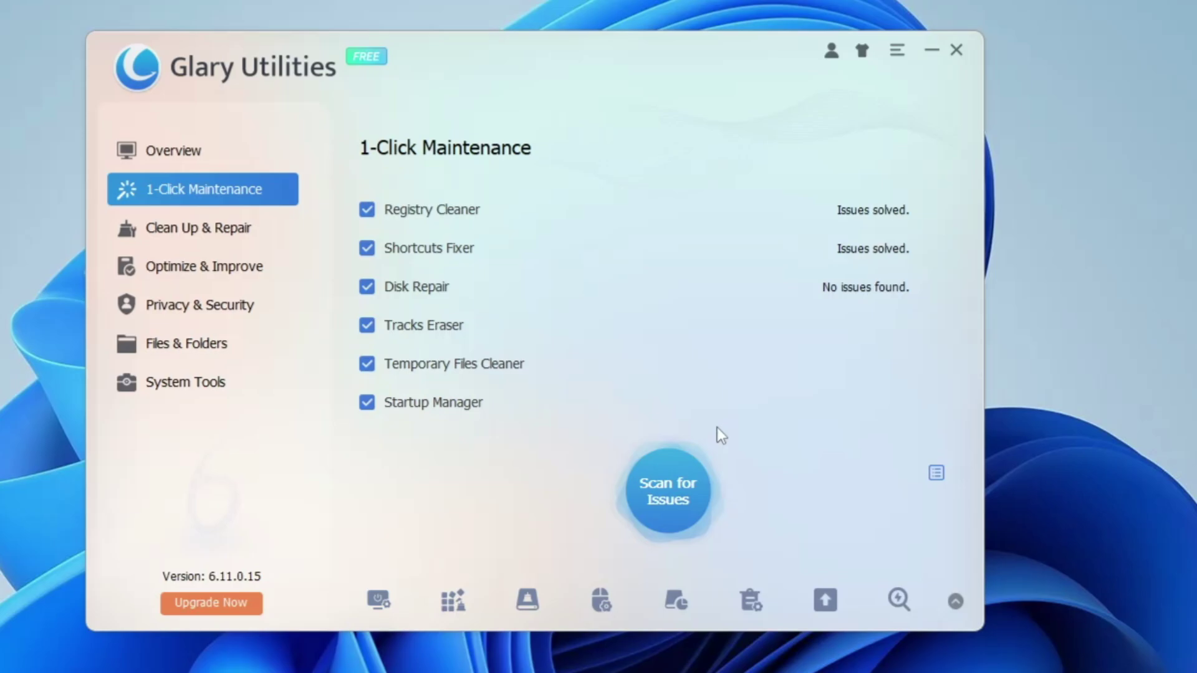
{"action": "left_click", "coordinate": [215, 236]}
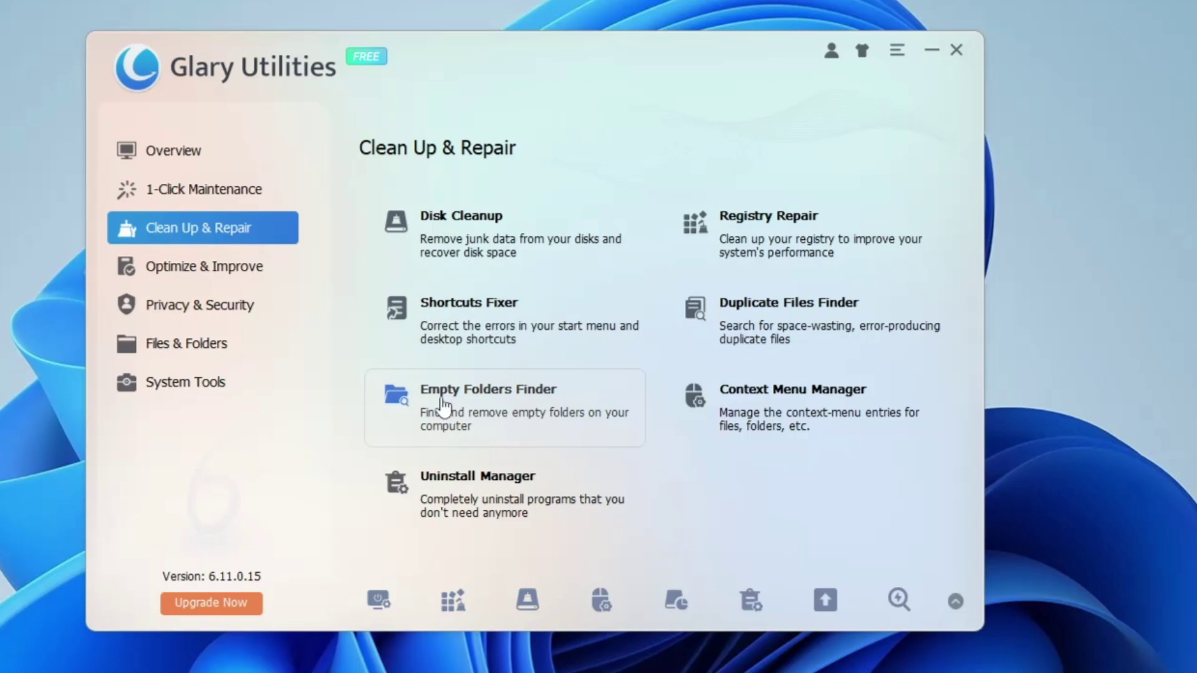
Scan with Disk Cleanup, delete the 343.01 MB of junk found, and close the tool.
{"action": "left_click", "coordinate": [487, 235]}
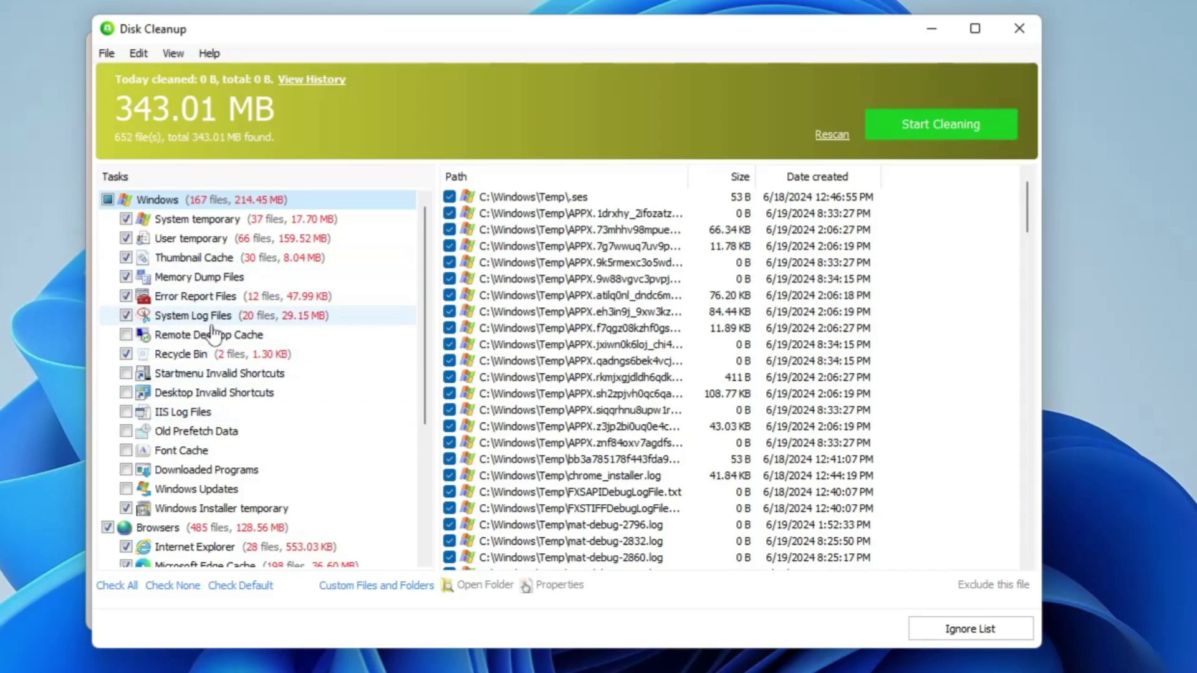
{"action": "scroll", "coordinate": [215, 337], "scroll_direction": "down", "scroll_amount": 1}
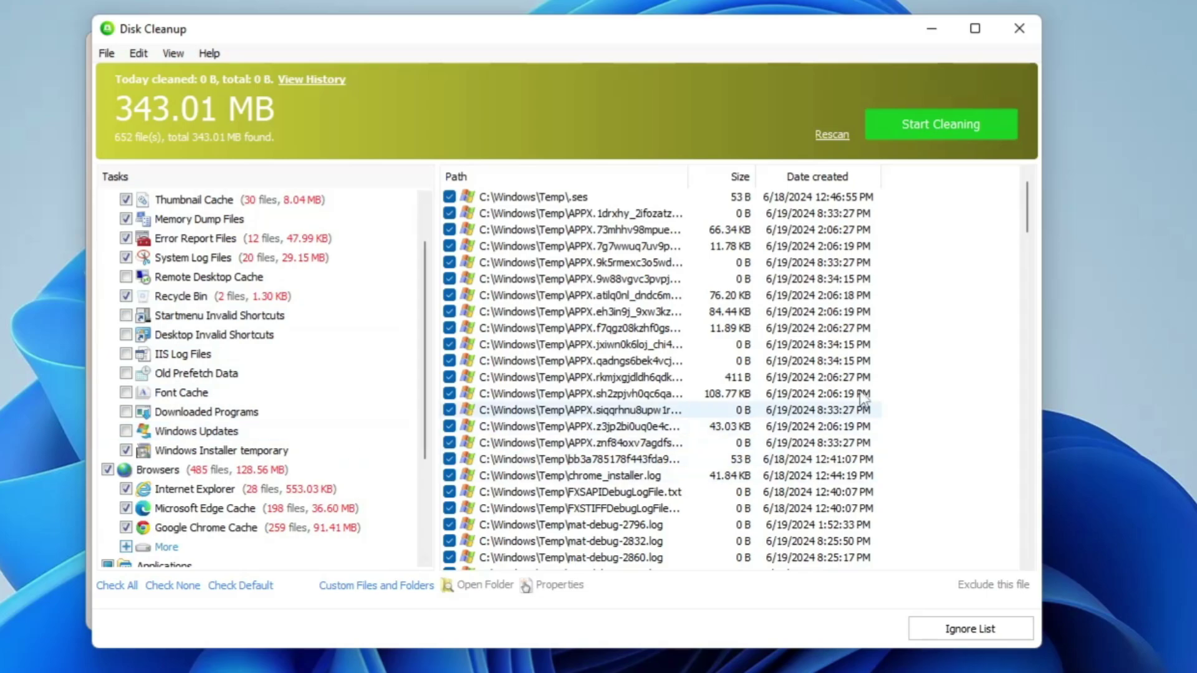
{"action": "left_click", "coordinate": [952, 130]}
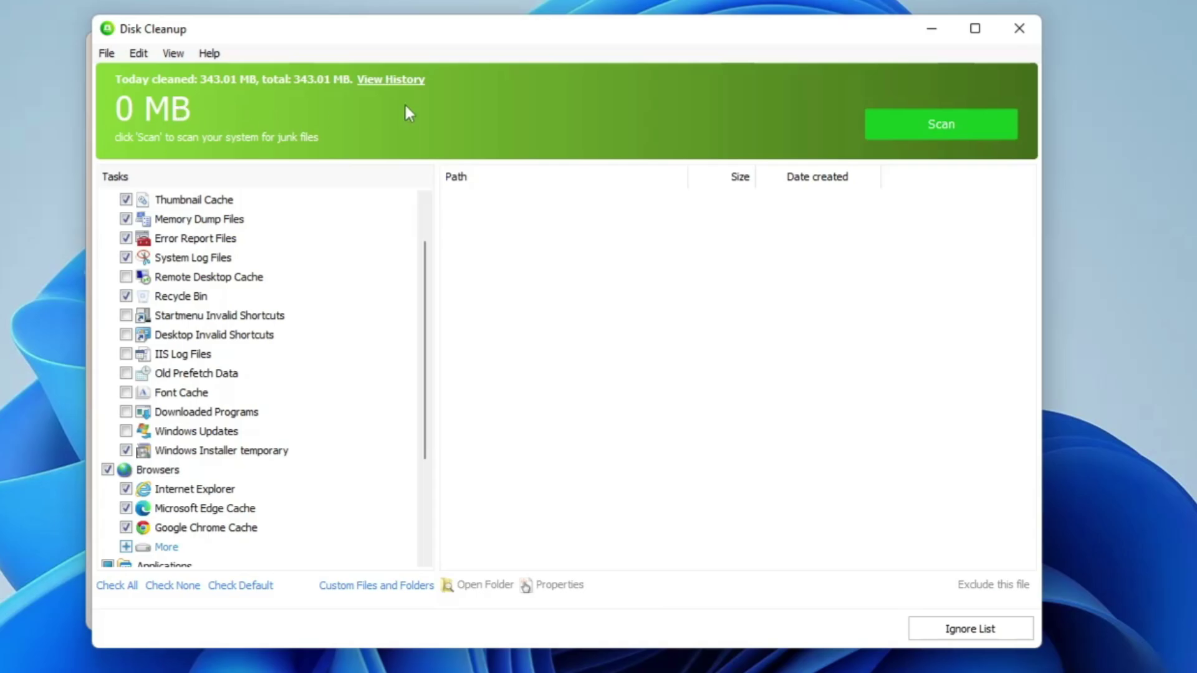
{"action": "left_click", "coordinate": [1021, 28]}
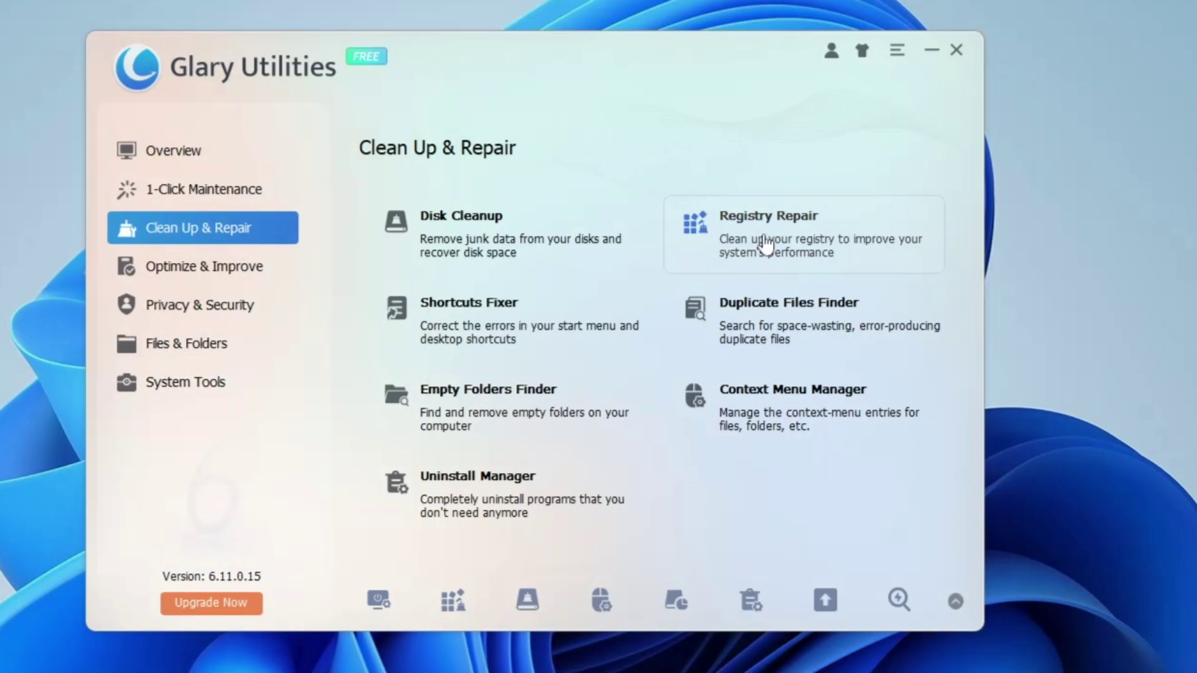
{"action": "left_click", "coordinate": [767, 245]}
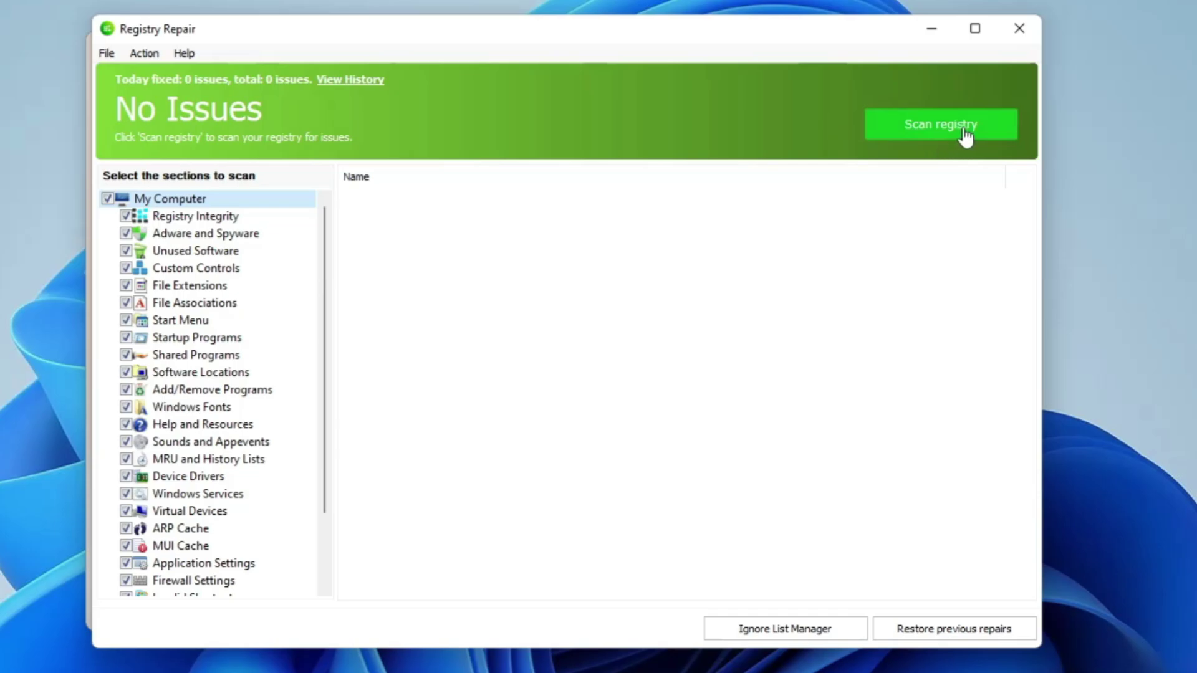
{"action": "left_click", "coordinate": [1034, 29]}
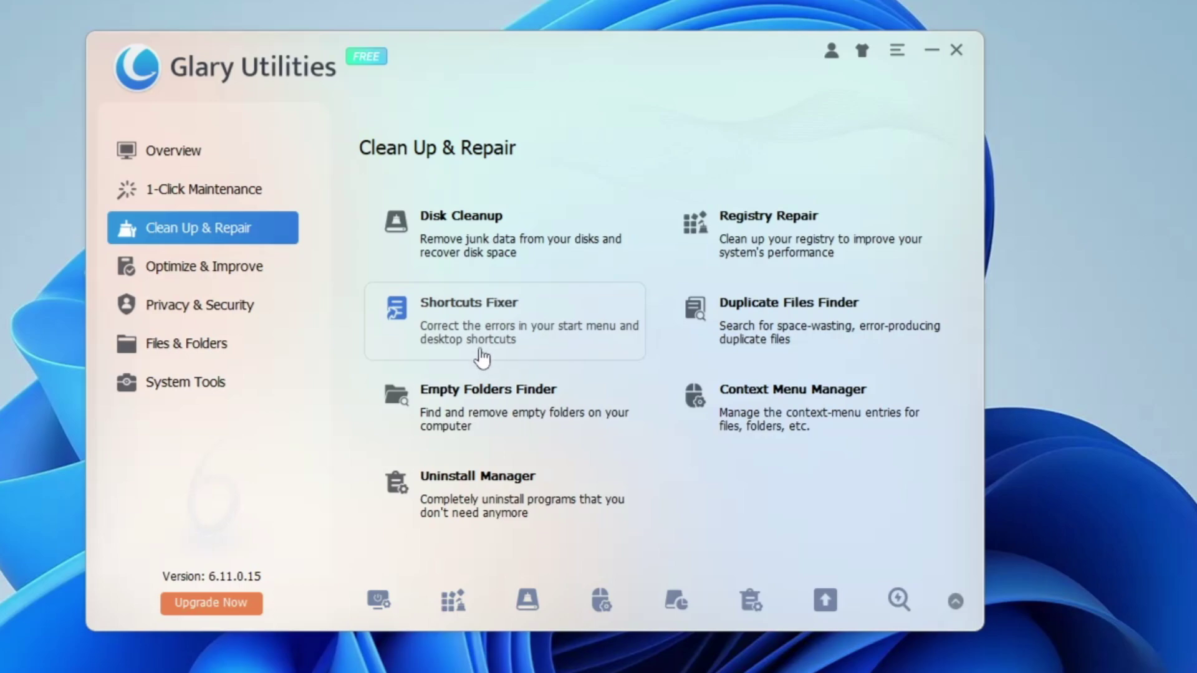
Run an advanced Shortcuts Fixer scan of the Start Menu and Desktop, then launch Duplicate Files Finder.
{"action": "left_click", "coordinate": [504, 307]}
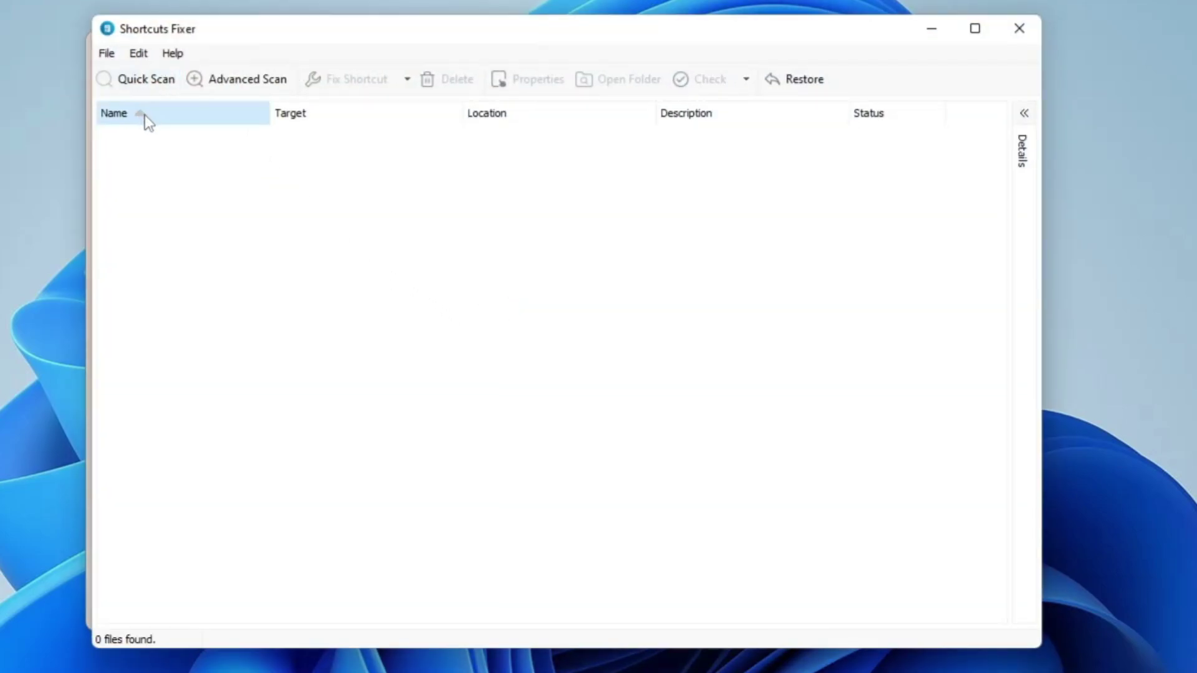
{"action": "left_click", "coordinate": [244, 90]}
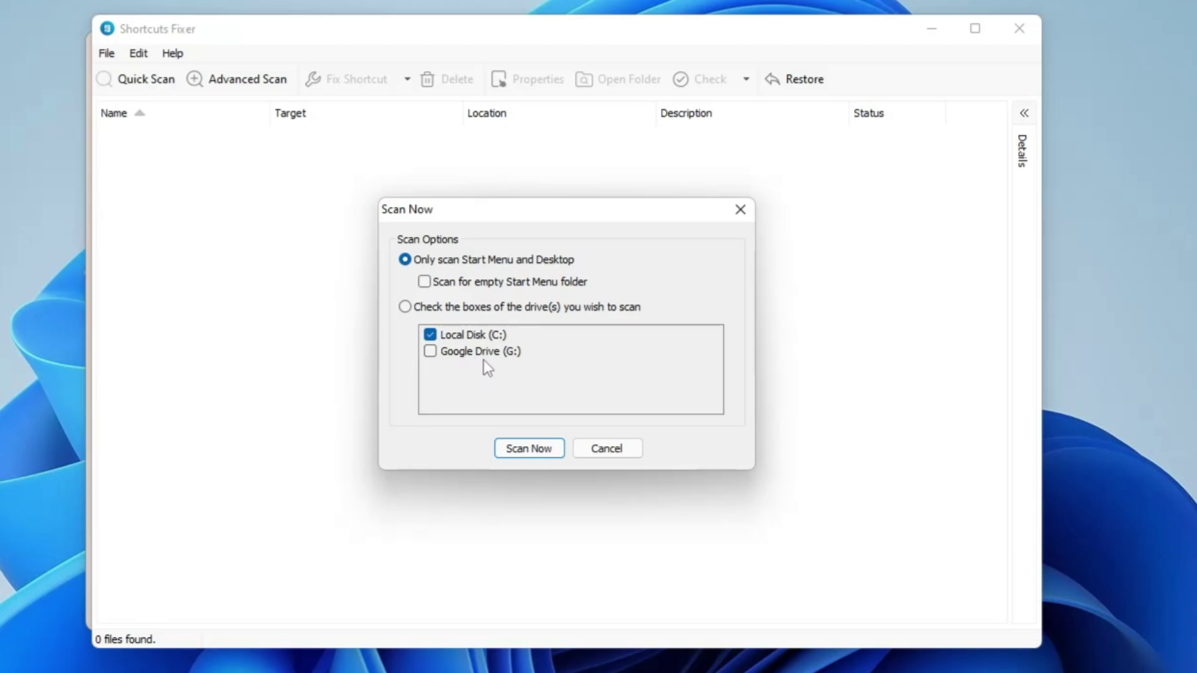
{"action": "left_click", "coordinate": [530, 454]}
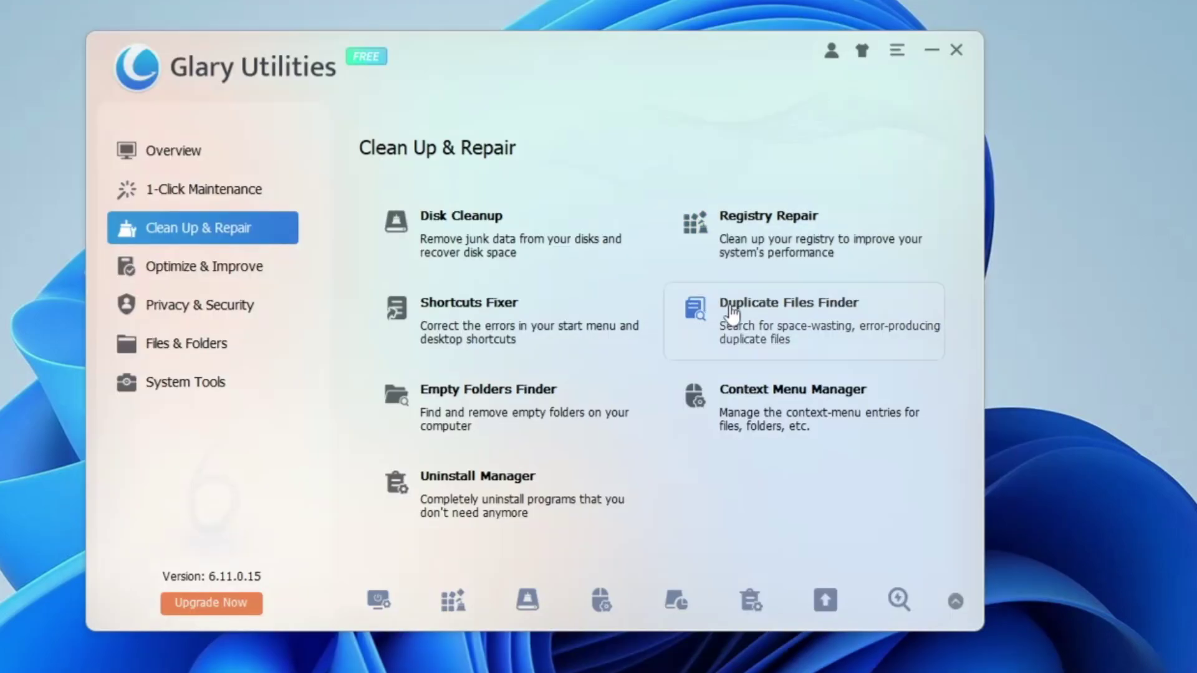
{"action": "left_click", "coordinate": [752, 322]}
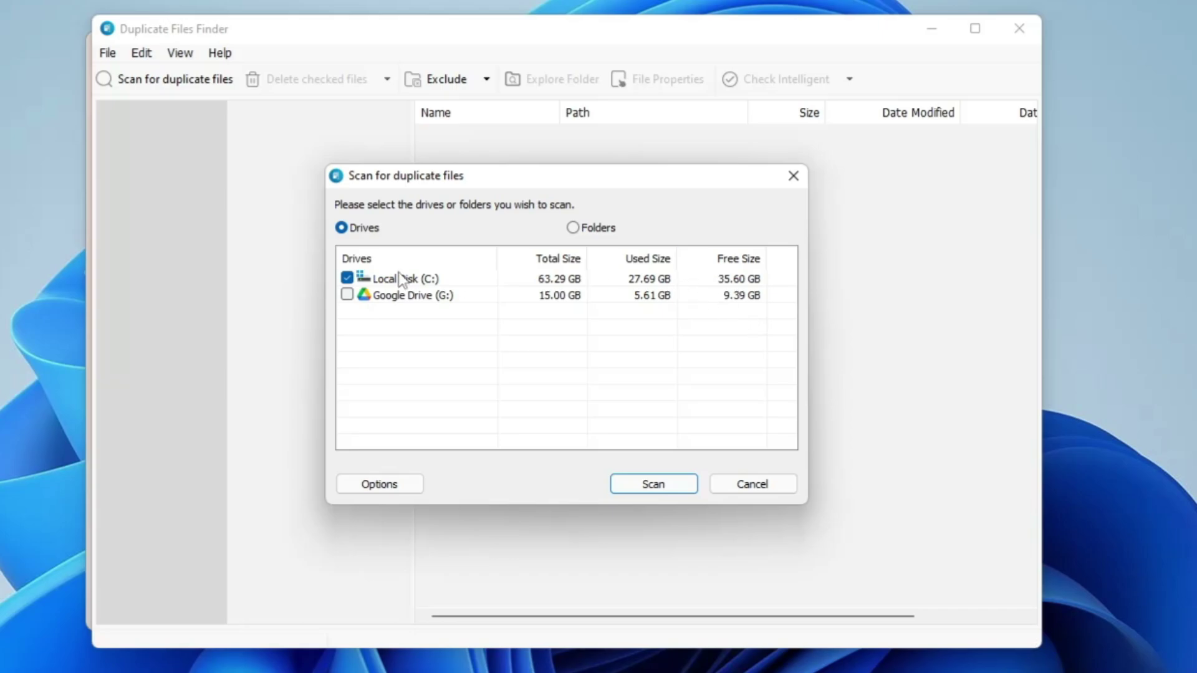
Scan Local Disk (C:) for duplicates and tick the first setupplatform.cfg copy.
{"action": "left_click", "coordinate": [652, 484]}
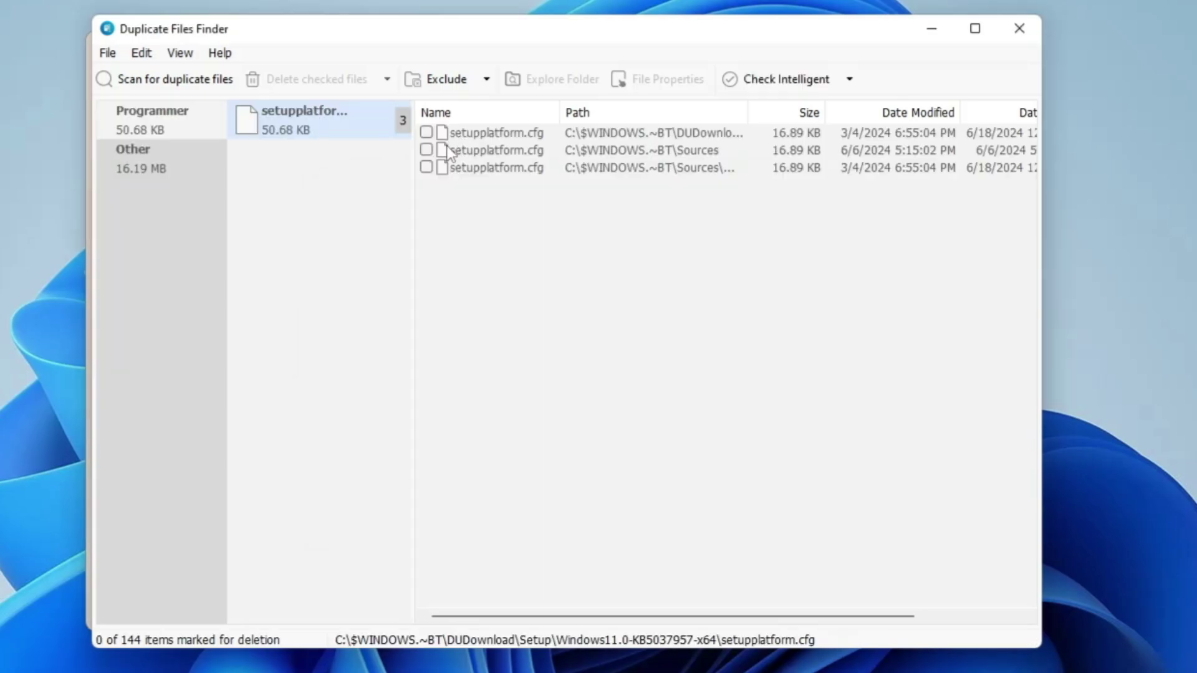
{"action": "left_click", "coordinate": [426, 132]}
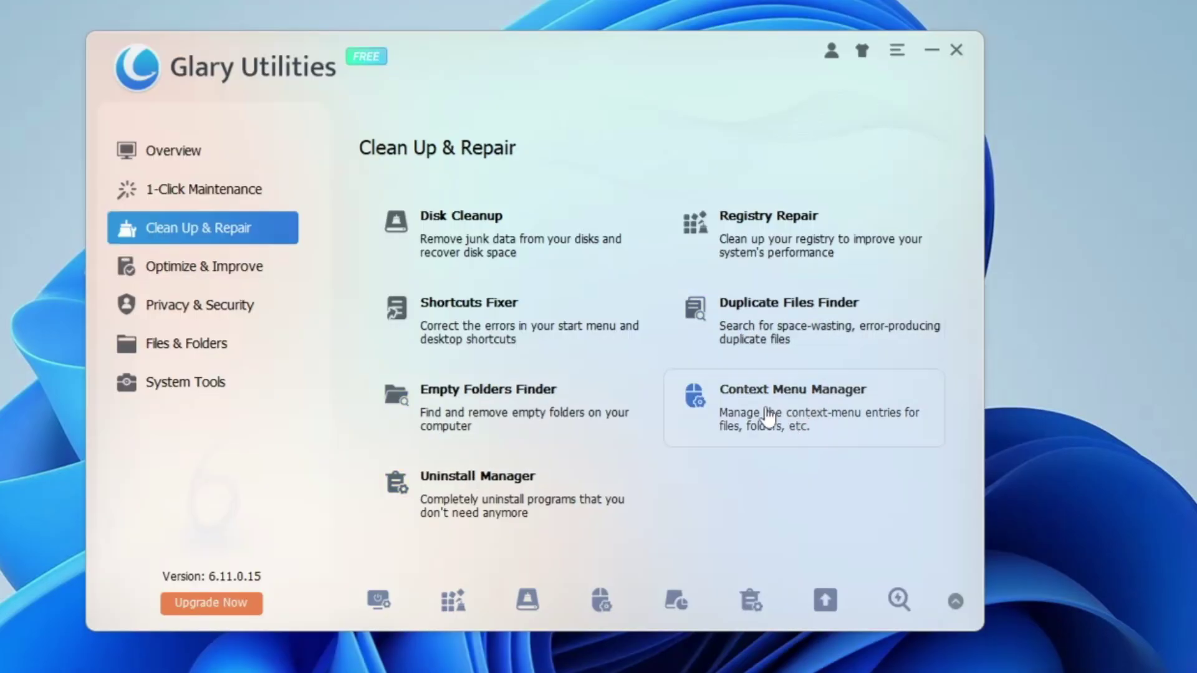
Open the Uninstall Manager, move its window up, and bring up the actions for Microsoft Edge.
{"action": "left_click", "coordinate": [472, 481]}
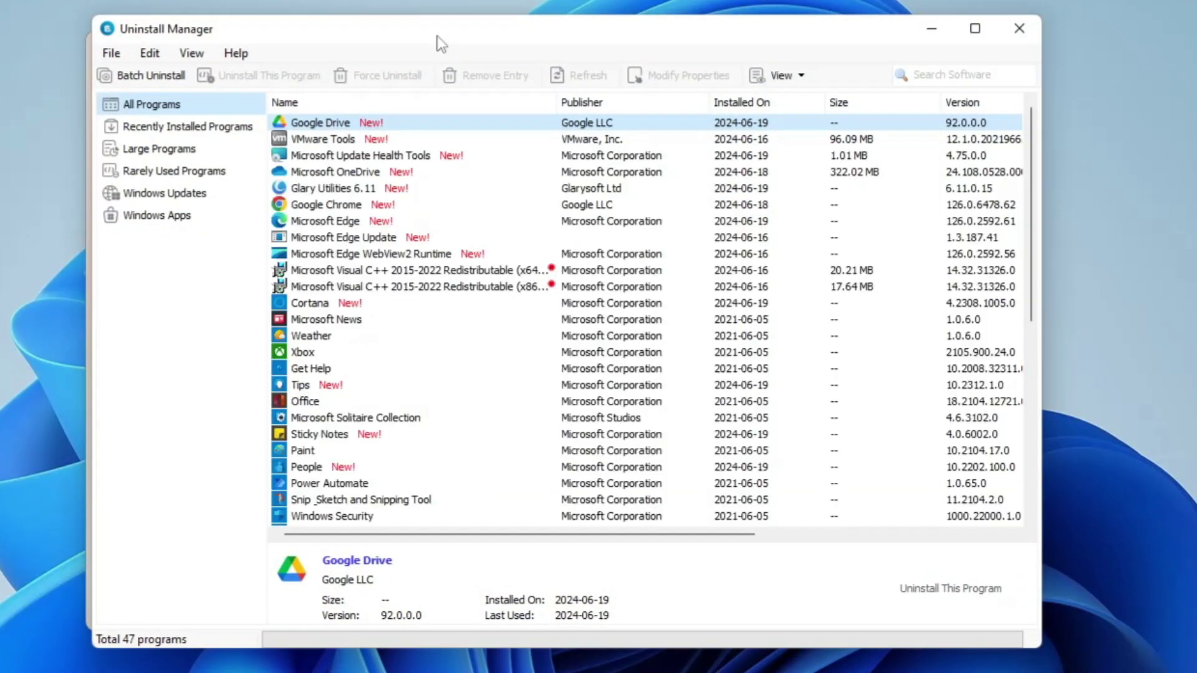
{"action": "left_click_drag", "start_coordinate": [436, 36], "coordinate": [462, 8]}
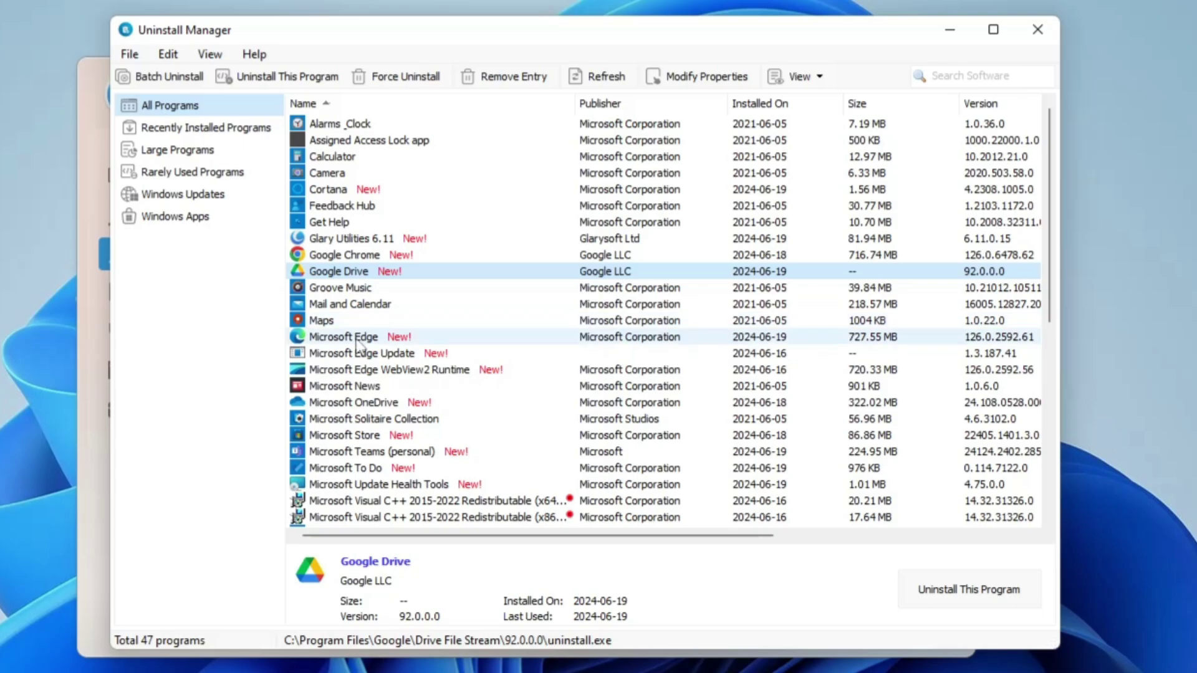
{"action": "left_click", "coordinate": [357, 340]}
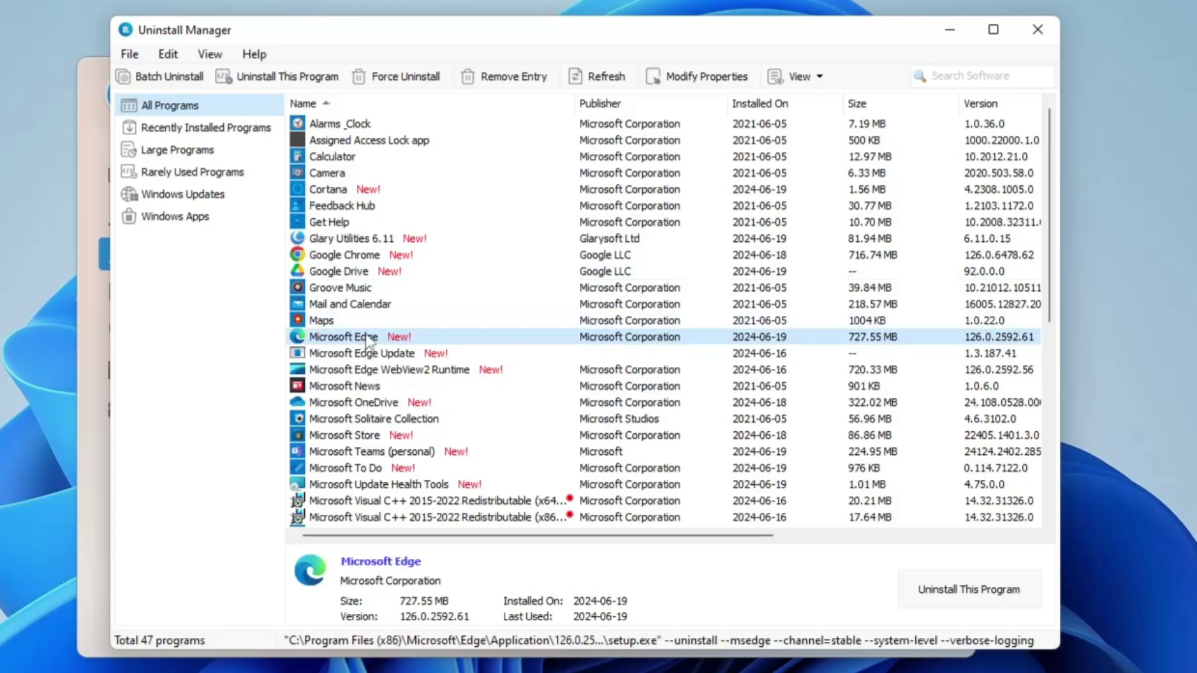
{"action": "right_click", "coordinate": [369, 341]}
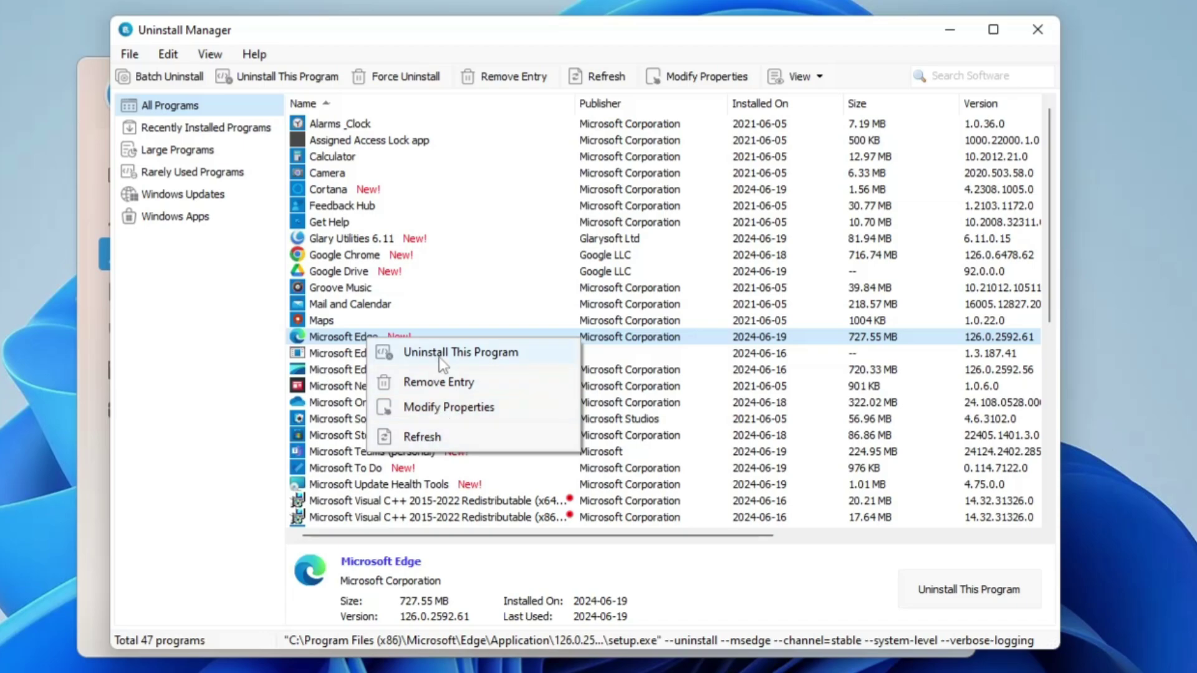
Uninstall Microsoft Edge without a restore point and delete its 593 leftover items (727.56 MB).
{"action": "left_click", "coordinate": [486, 354]}
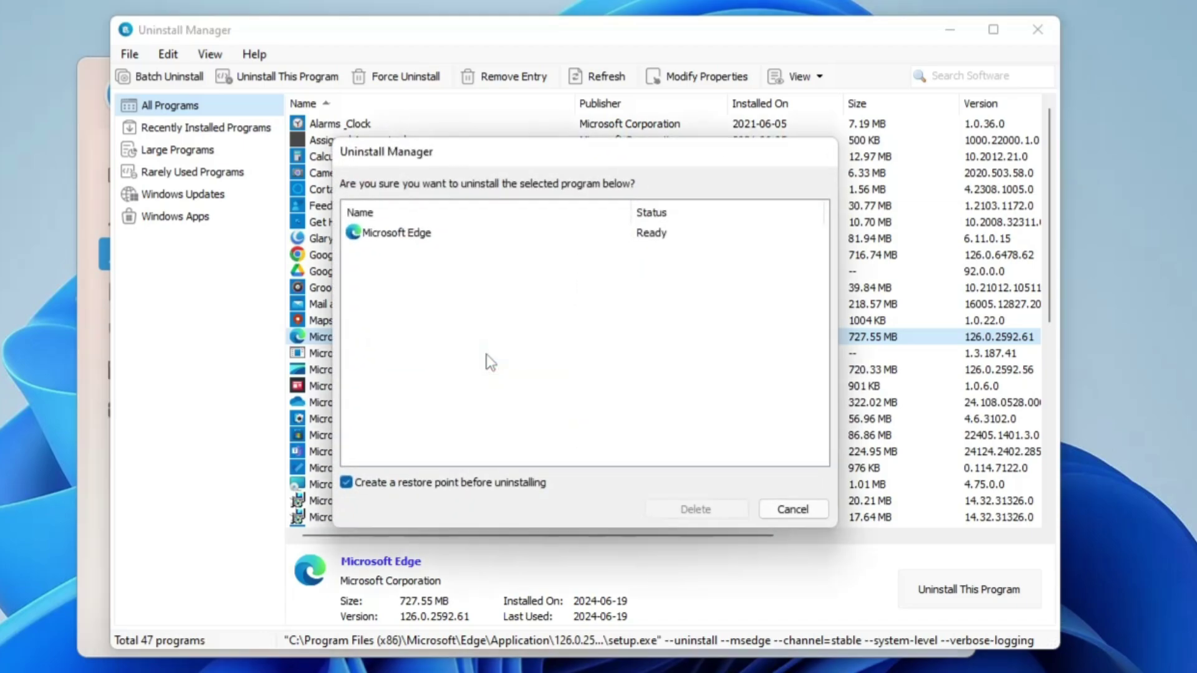
{"action": "left_click", "coordinate": [419, 487]}
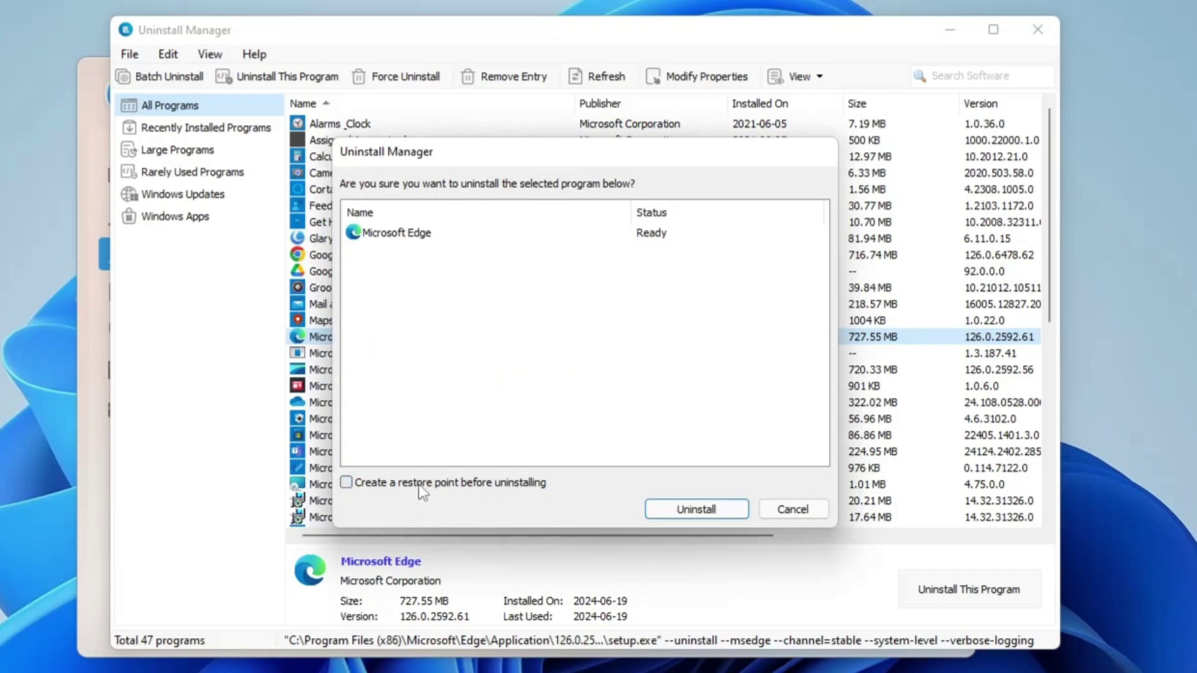
{"action": "left_click", "coordinate": [418, 240]}
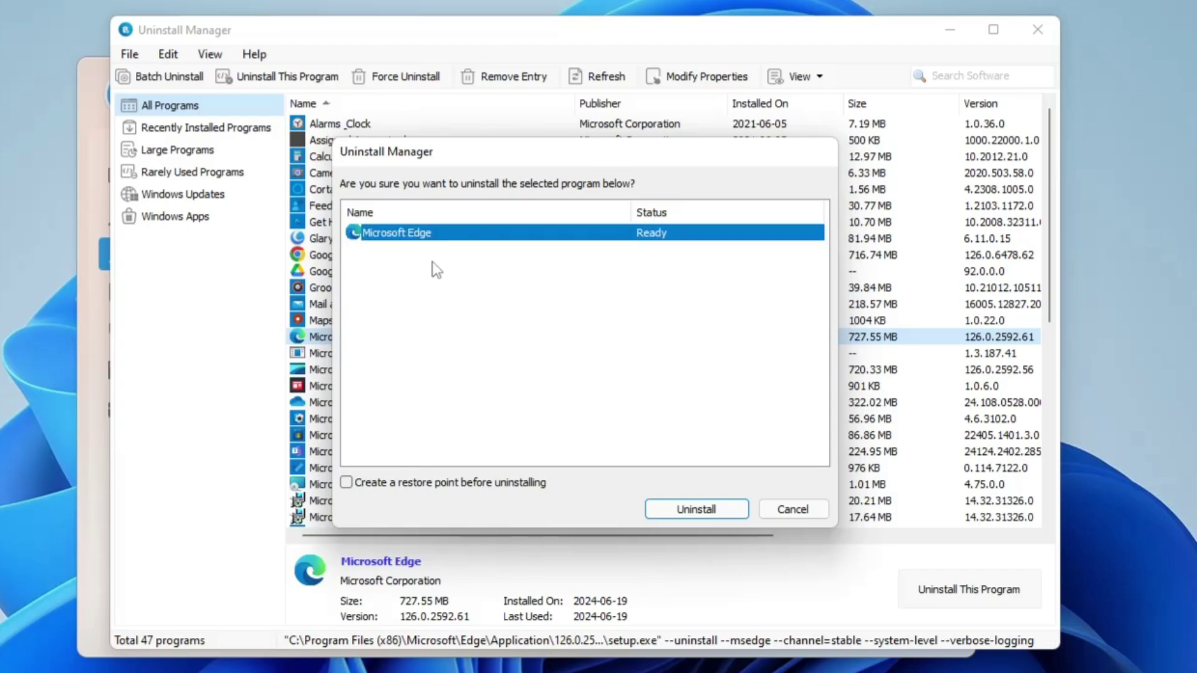
{"action": "left_click", "coordinate": [703, 514]}
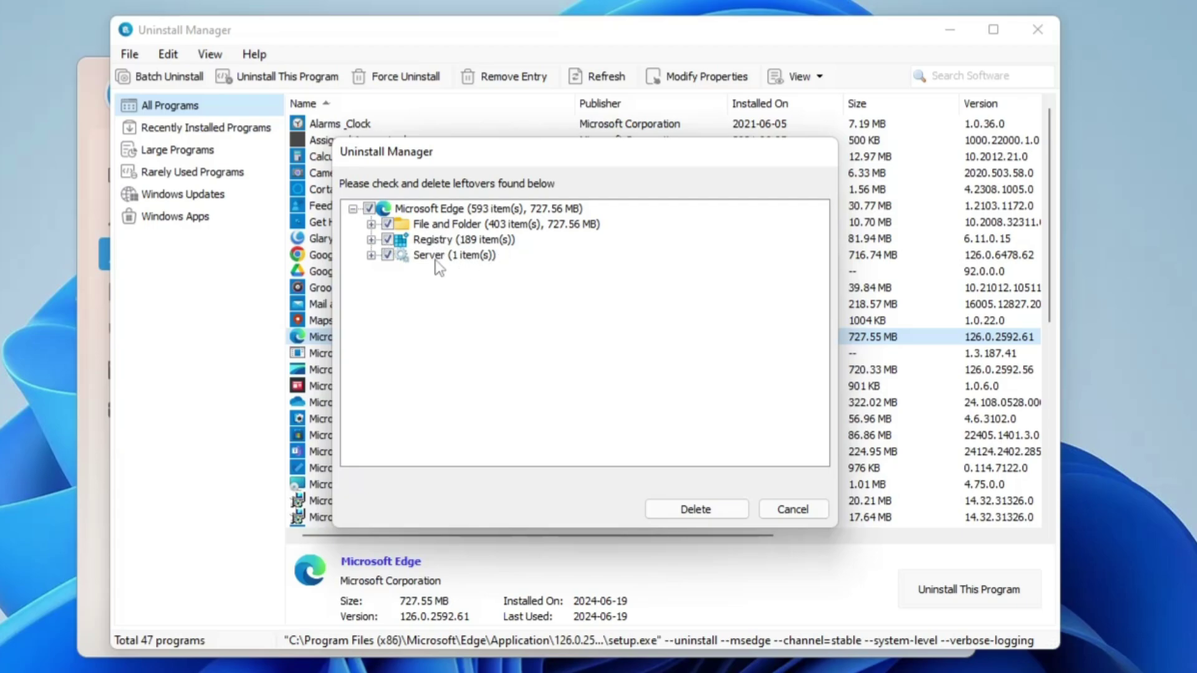
{"action": "left_click", "coordinate": [700, 511]}
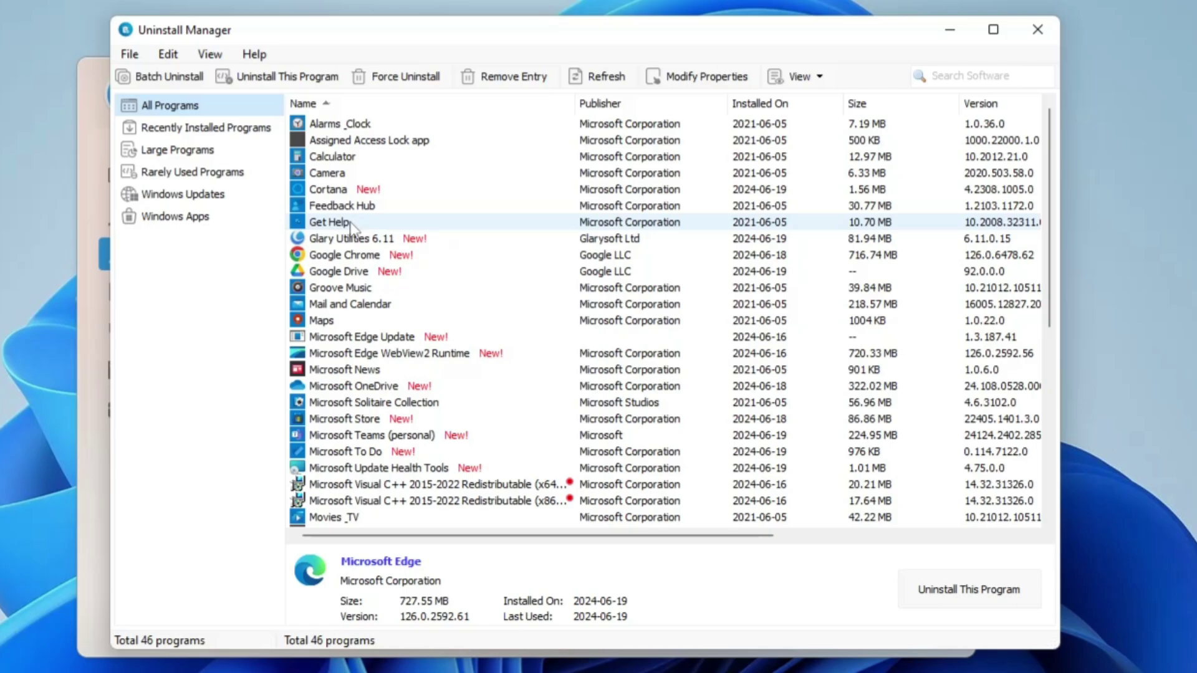
Browse the Recently Installed, Large, Rarely Used, Windows Updates and Windows Apps program lists.
{"action": "left_click", "coordinate": [212, 131]}
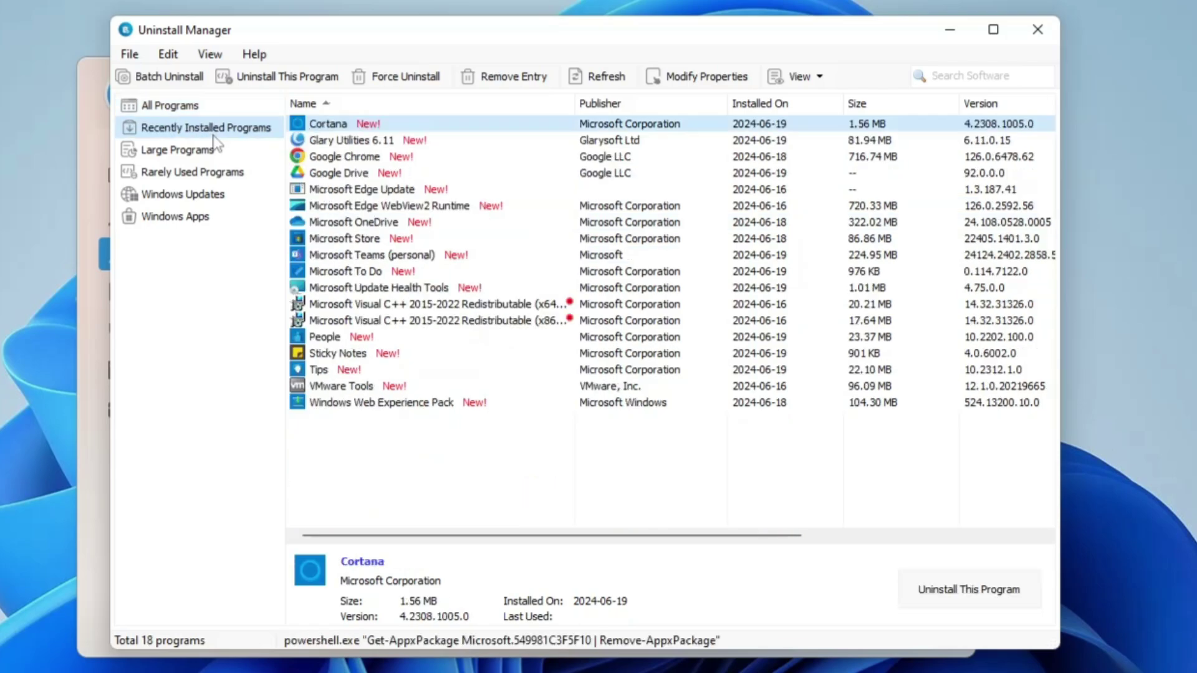
{"action": "left_click", "coordinate": [187, 151]}
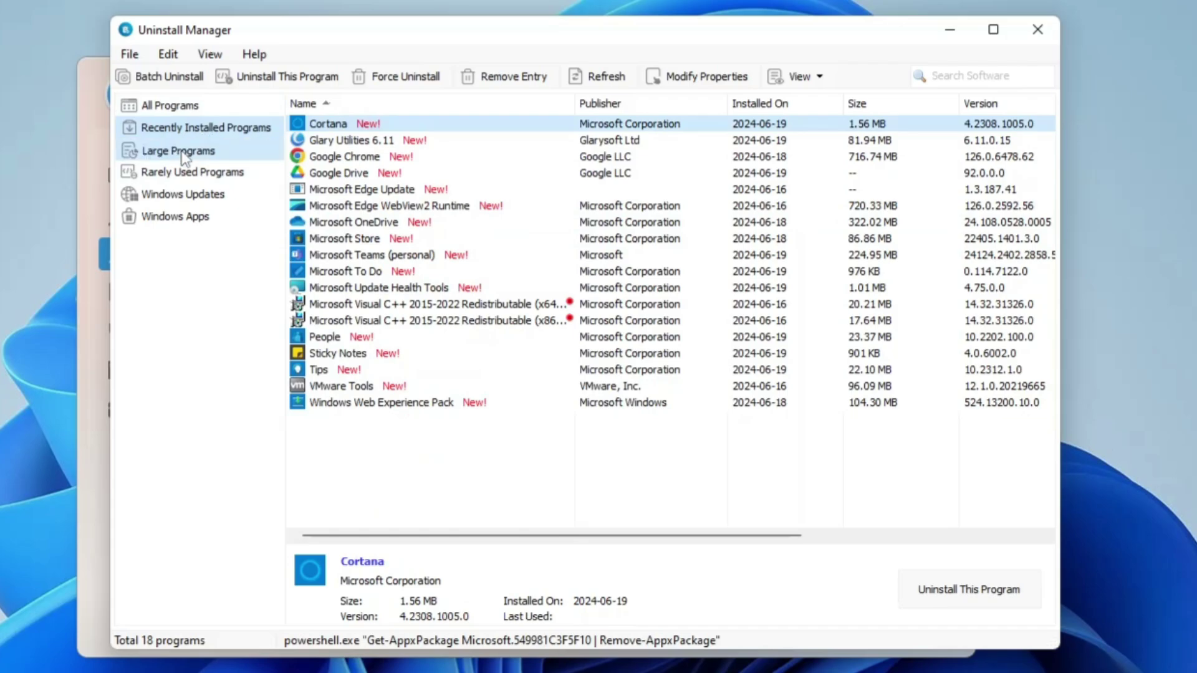
{"action": "left_click", "coordinate": [190, 175]}
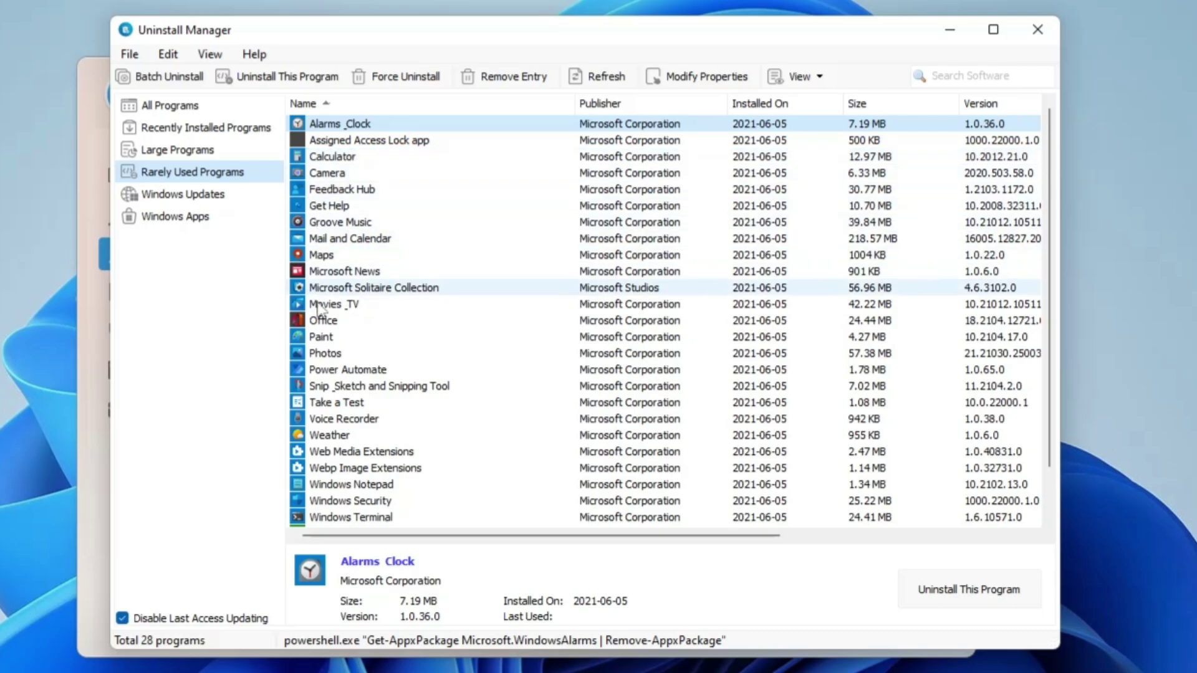
{"action": "left_click", "coordinate": [358, 224]}
{"action": "left_click", "coordinate": [348, 210]}
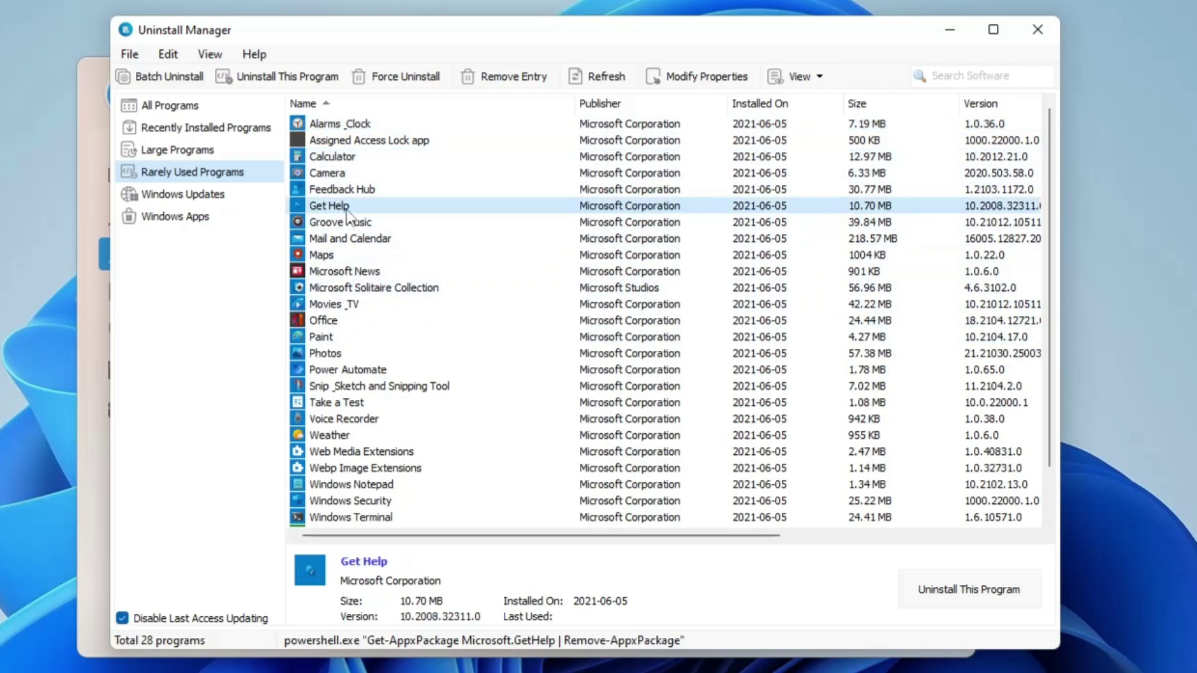
{"action": "left_click", "coordinate": [200, 199]}
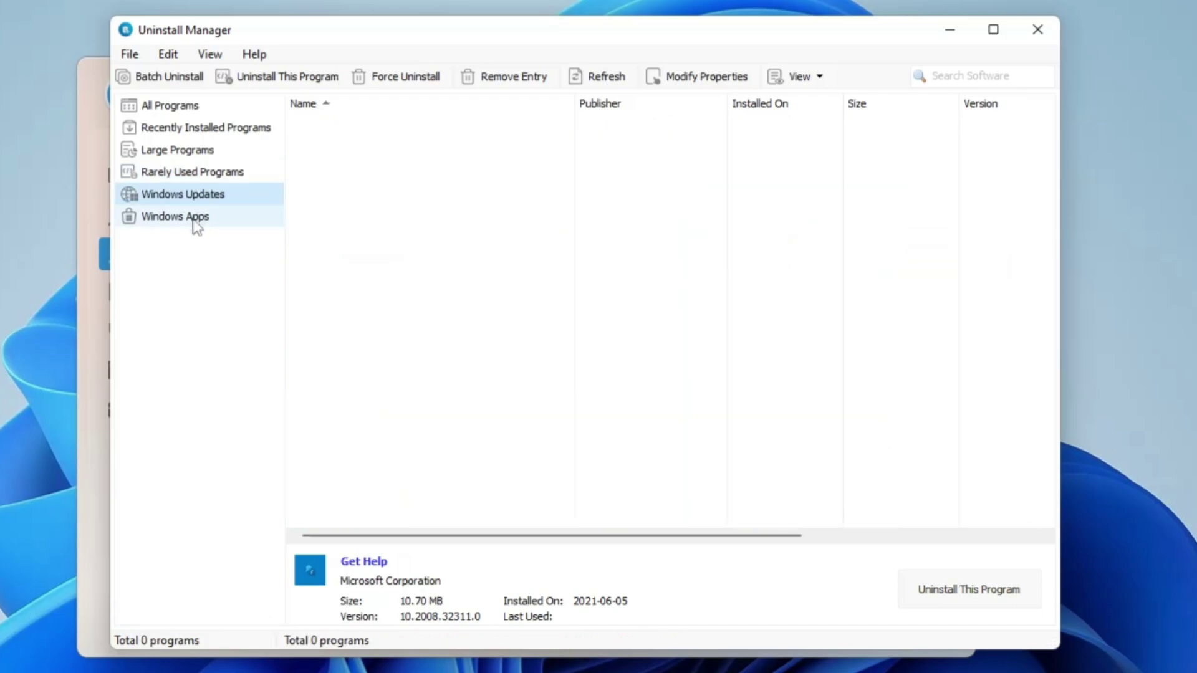
{"action": "left_click", "coordinate": [194, 218]}
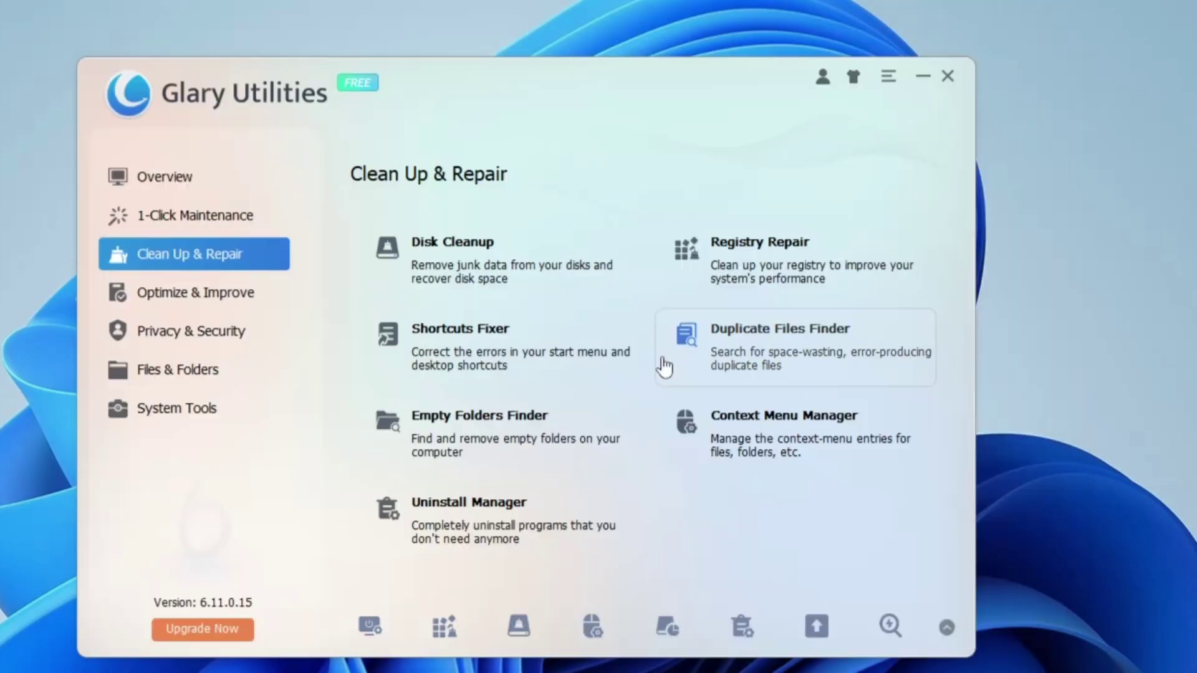
Run Memory Optimizer from Optimize & Improve to free 809M of memory.
{"action": "left_click", "coordinate": [173, 306]}
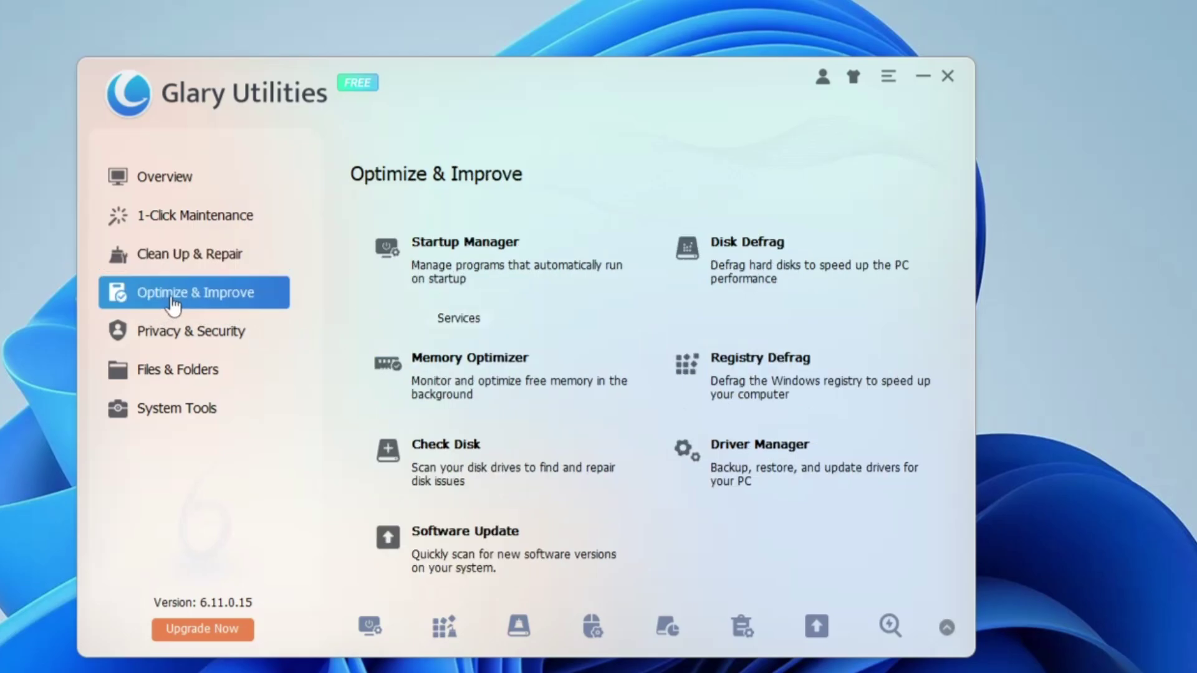
{"action": "left_click", "coordinate": [511, 375]}
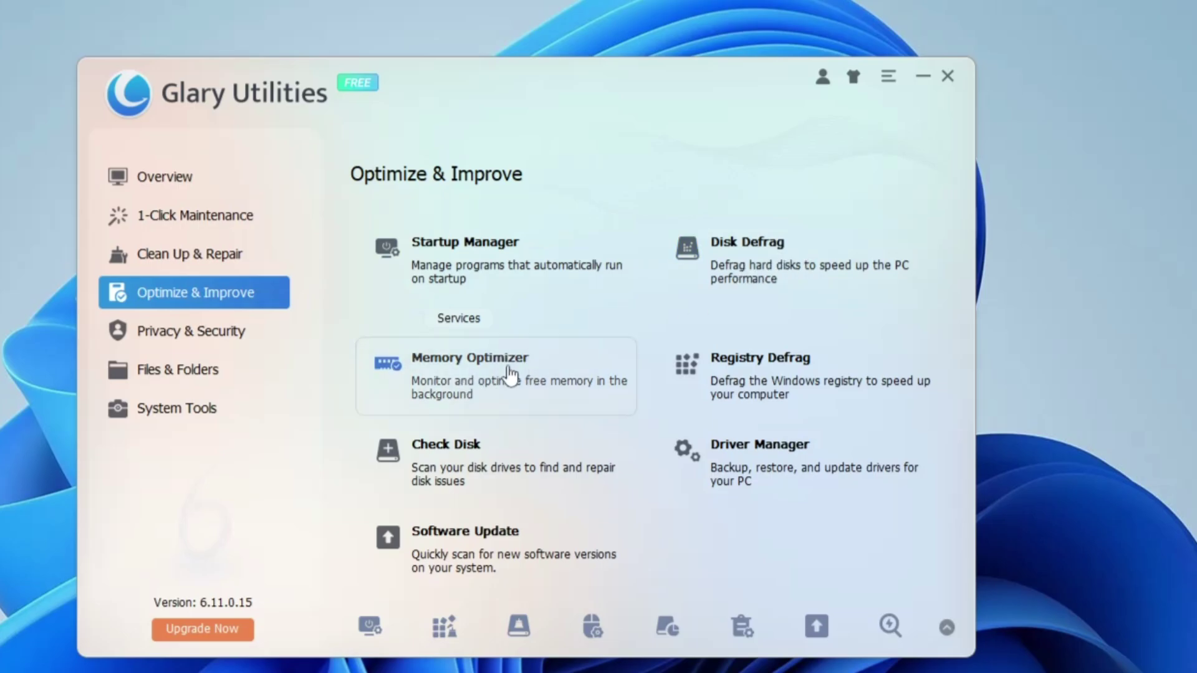
{"action": "left_click_drag", "start_coordinate": [522, 169], "coordinate": [547, 138]}
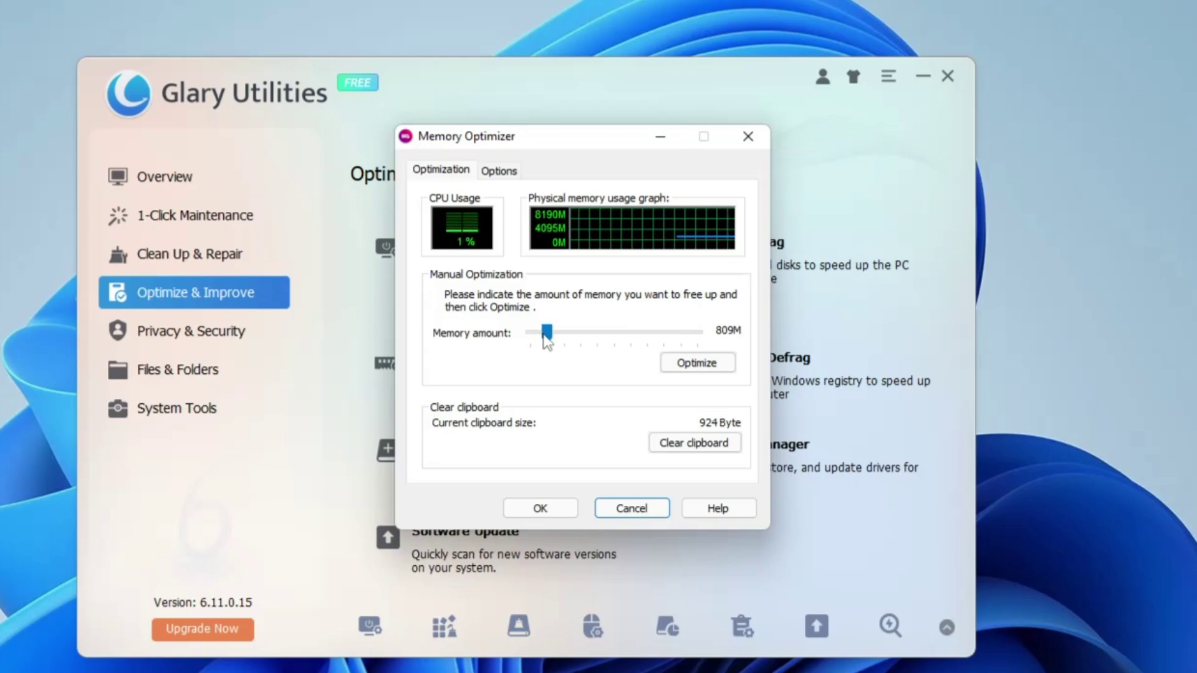
{"action": "left_click", "coordinate": [695, 367]}
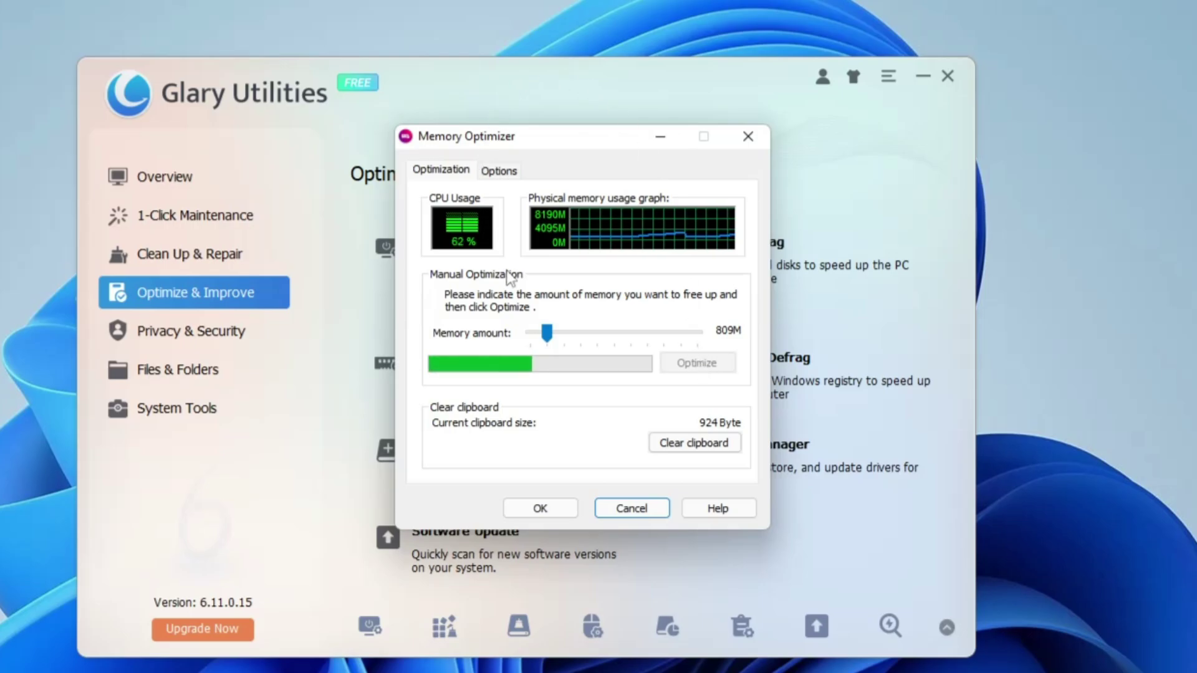
{"action": "left_click", "coordinate": [539, 509]}
Start a Registry Defrag analysis, cancel it partway, and go to Privacy & Security.
{"action": "left_click", "coordinate": [771, 383]}
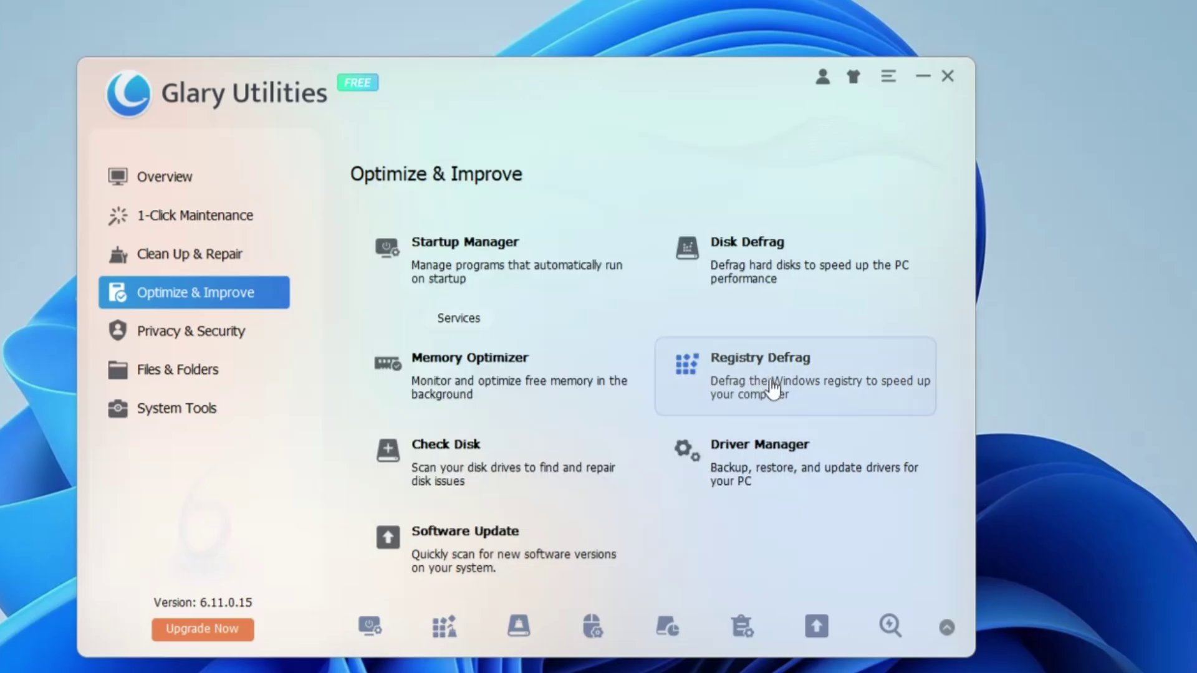
{"action": "left_click", "coordinate": [631, 538]}
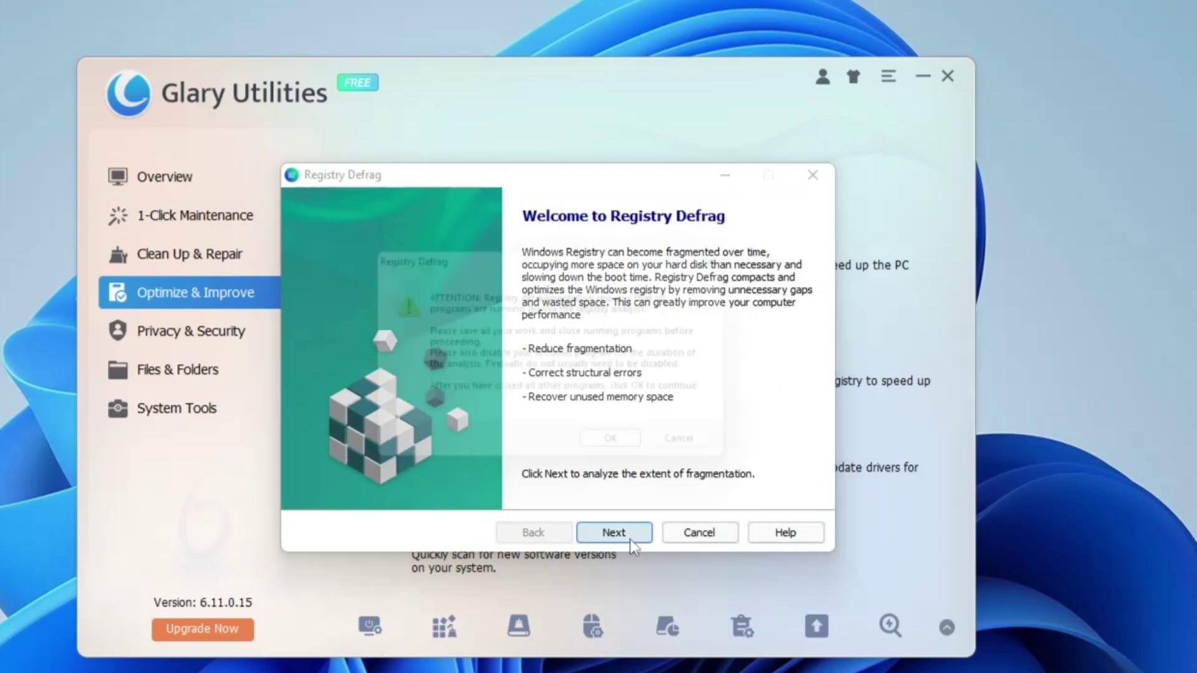
{"action": "left_click", "coordinate": [629, 453]}
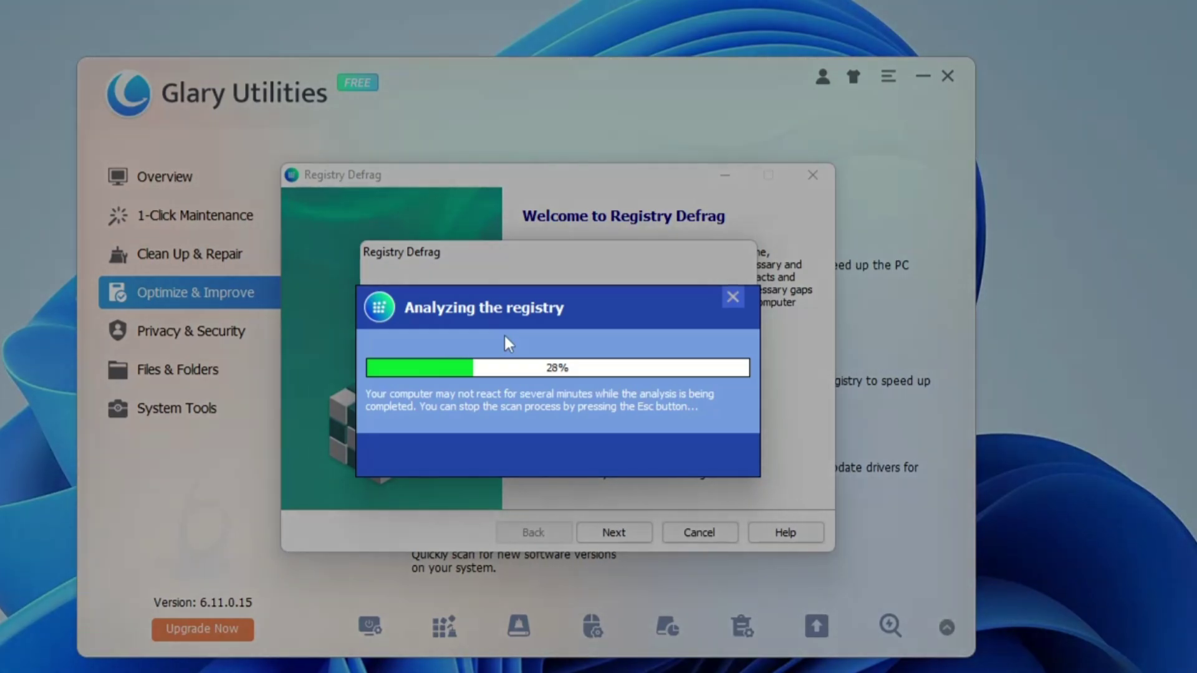
{"action": "left_click", "coordinate": [733, 297]}
{"action": "left_click", "coordinate": [702, 535]}
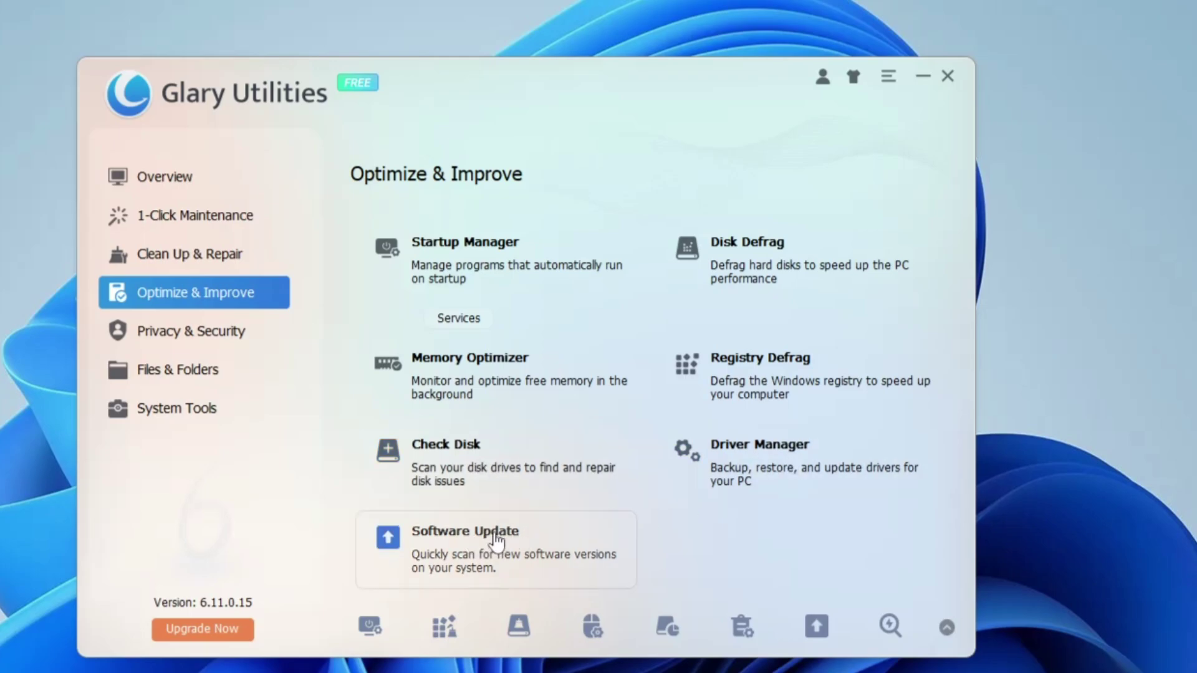
{"action": "left_click", "coordinate": [211, 345]}
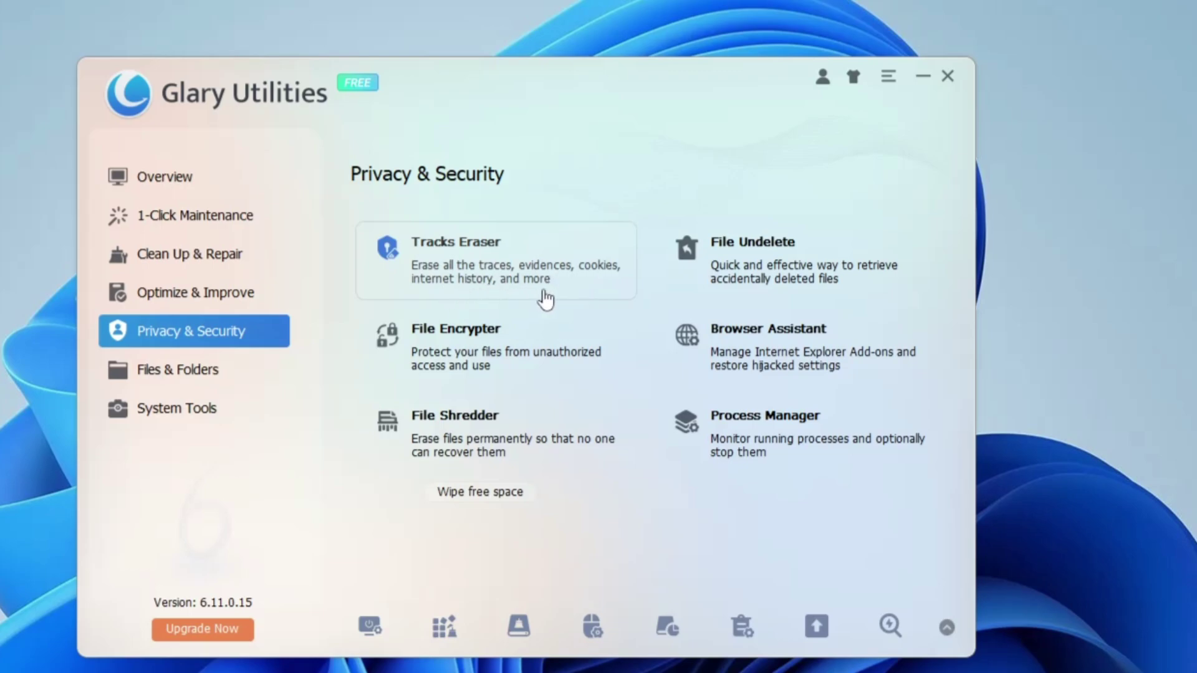
Erase the 31 checked privacy tracks in Tracks Eraser, then close it.
{"action": "left_click", "coordinate": [468, 256]}
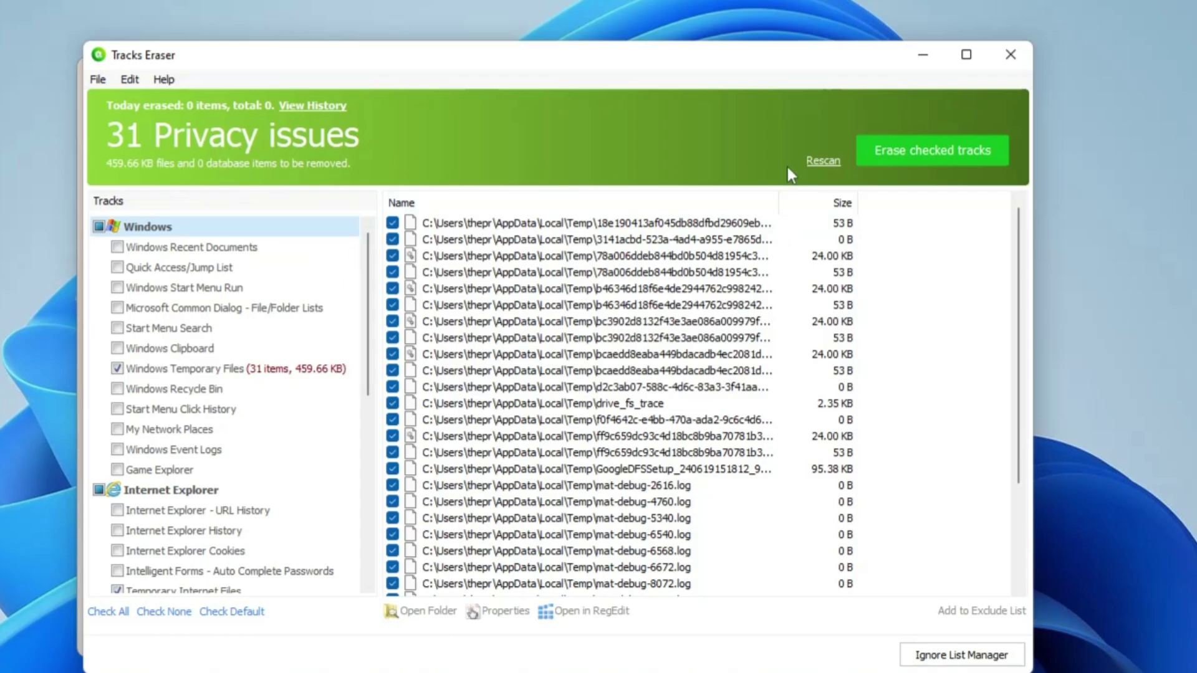
{"action": "left_click", "coordinate": [959, 161]}
{"action": "left_click", "coordinate": [618, 431]}
{"action": "left_click", "coordinate": [619, 431]}
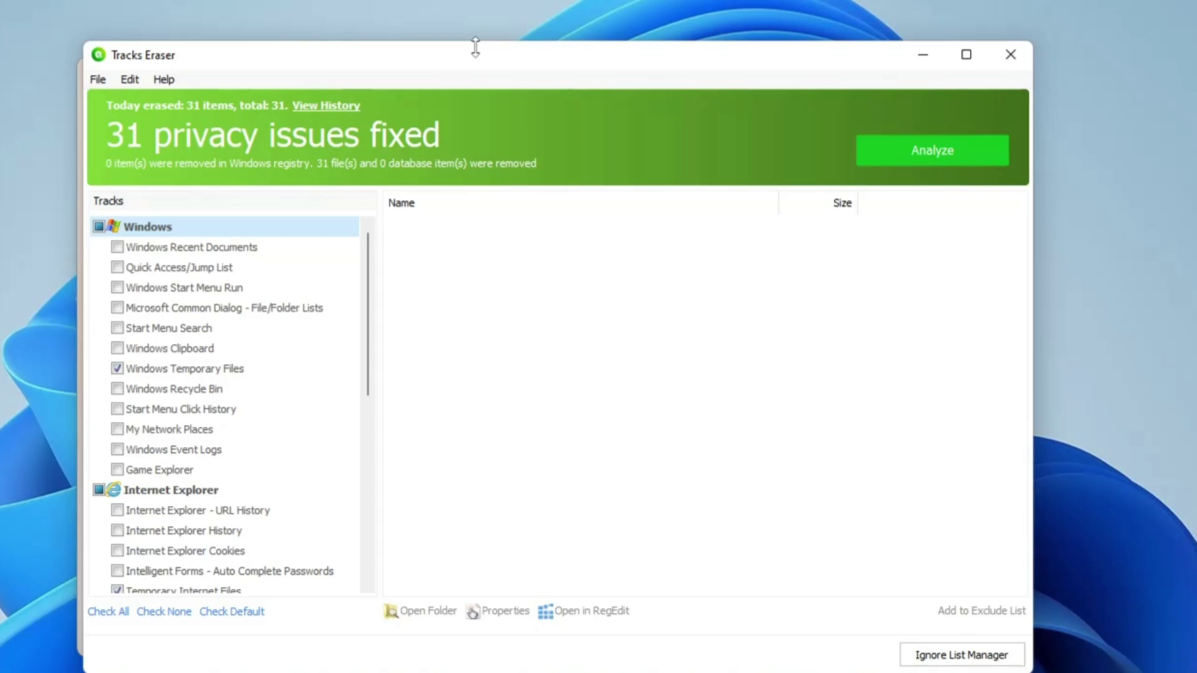
{"action": "left_click", "coordinate": [1010, 54]}
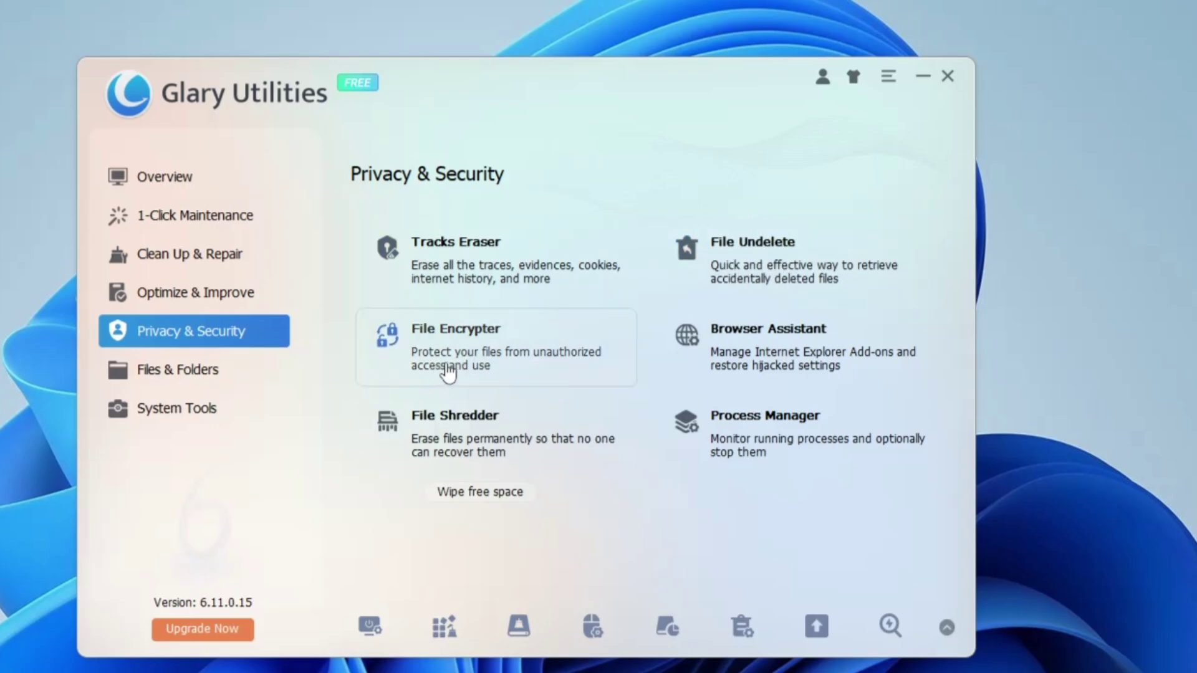
View File Encrypter without encrypting anything, then go to the Files & Folders page.
{"action": "left_click", "coordinate": [524, 367]}
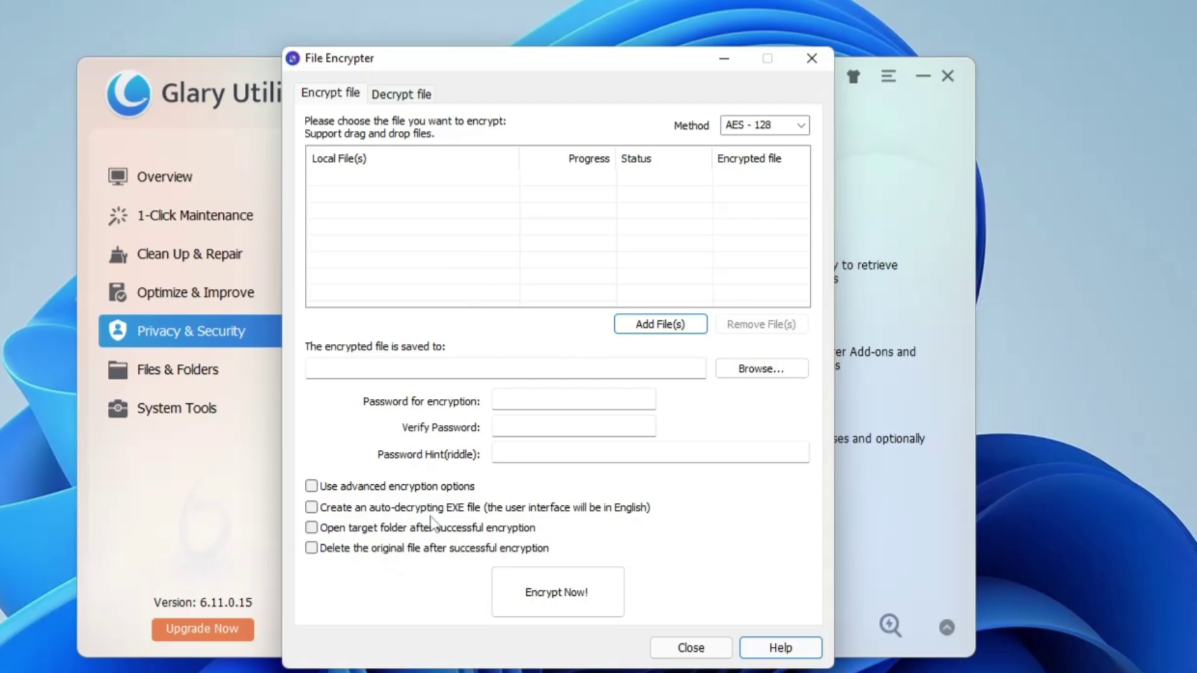
{"action": "left_click", "coordinate": [812, 58]}
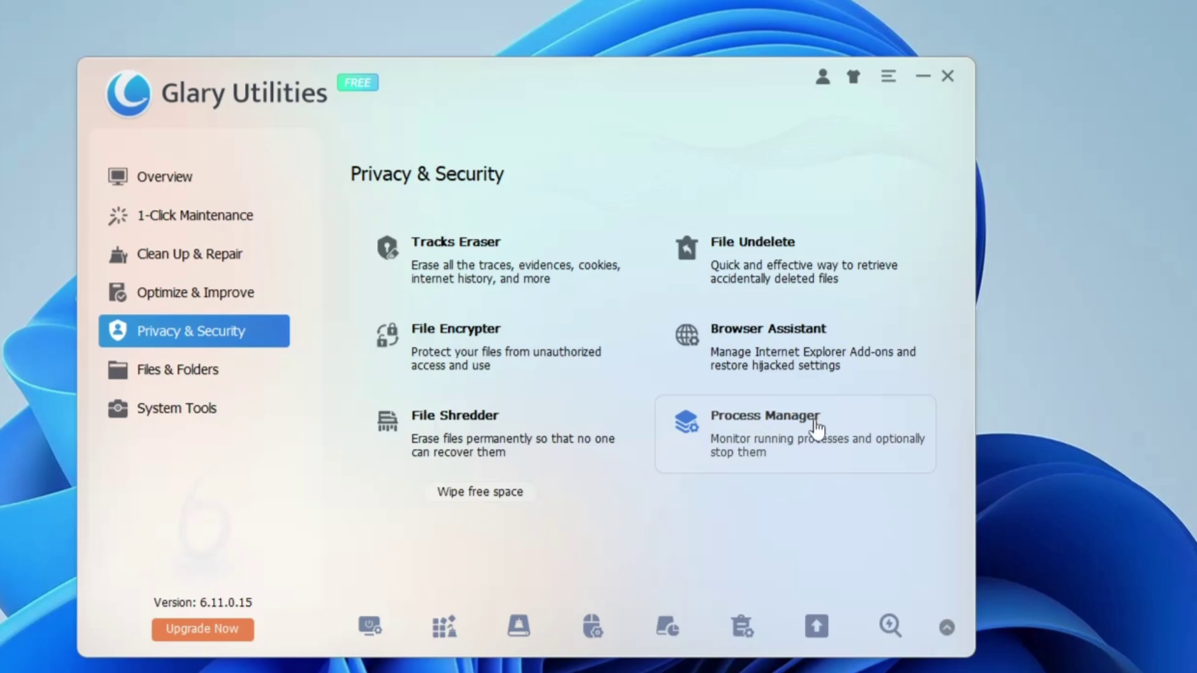
{"action": "left_click", "coordinate": [157, 386]}
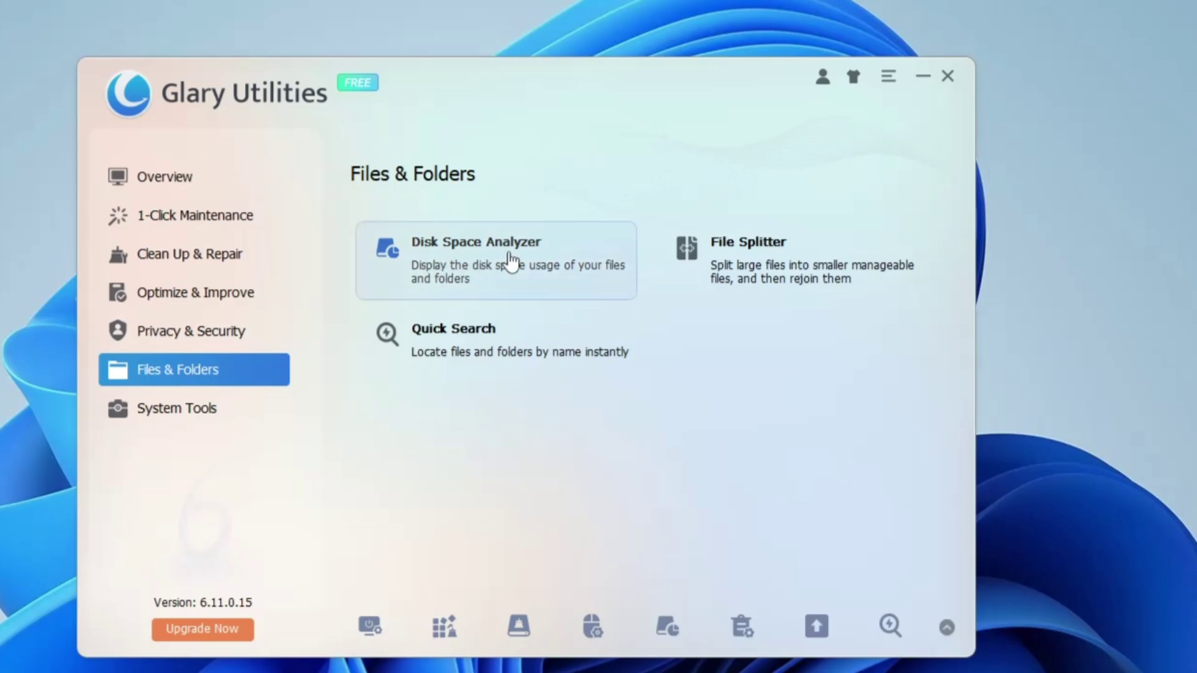
{"action": "left_click", "coordinate": [508, 257]}
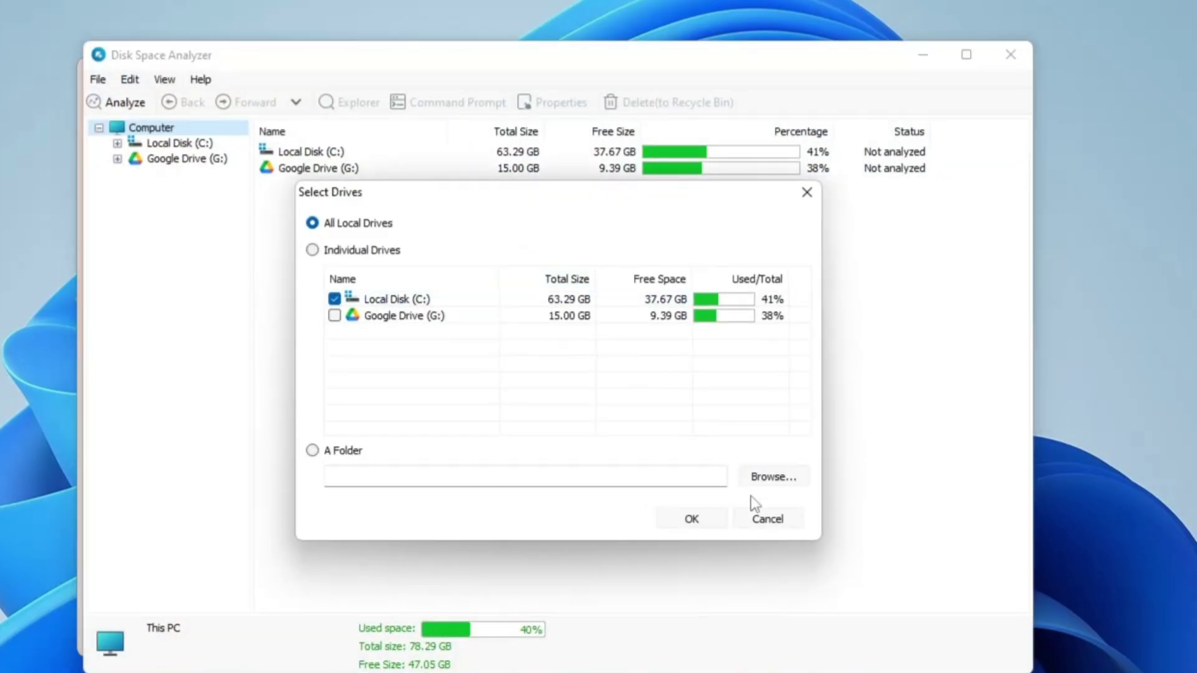
{"action": "left_click", "coordinate": [697, 519]}
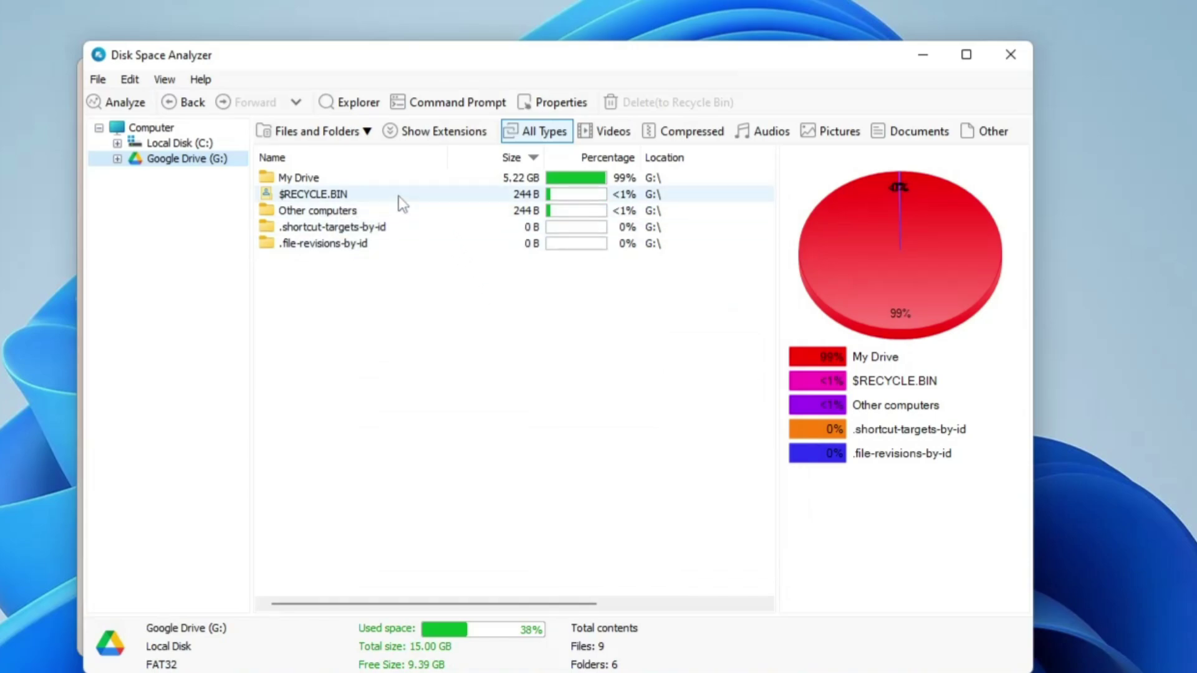
{"action": "key", "text": "alt+F4"}
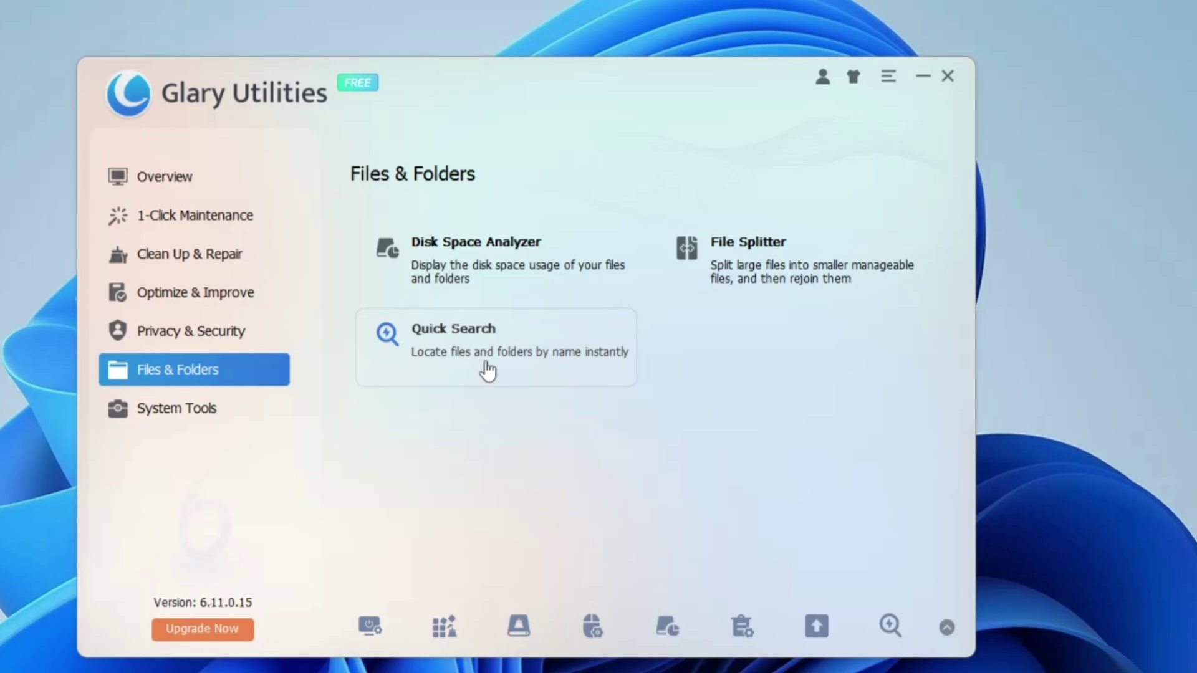
Quick Search for 'crown', bring up actions for the Crown DOCS folder, then go to System Tools.
{"action": "left_click", "coordinate": [469, 349]}
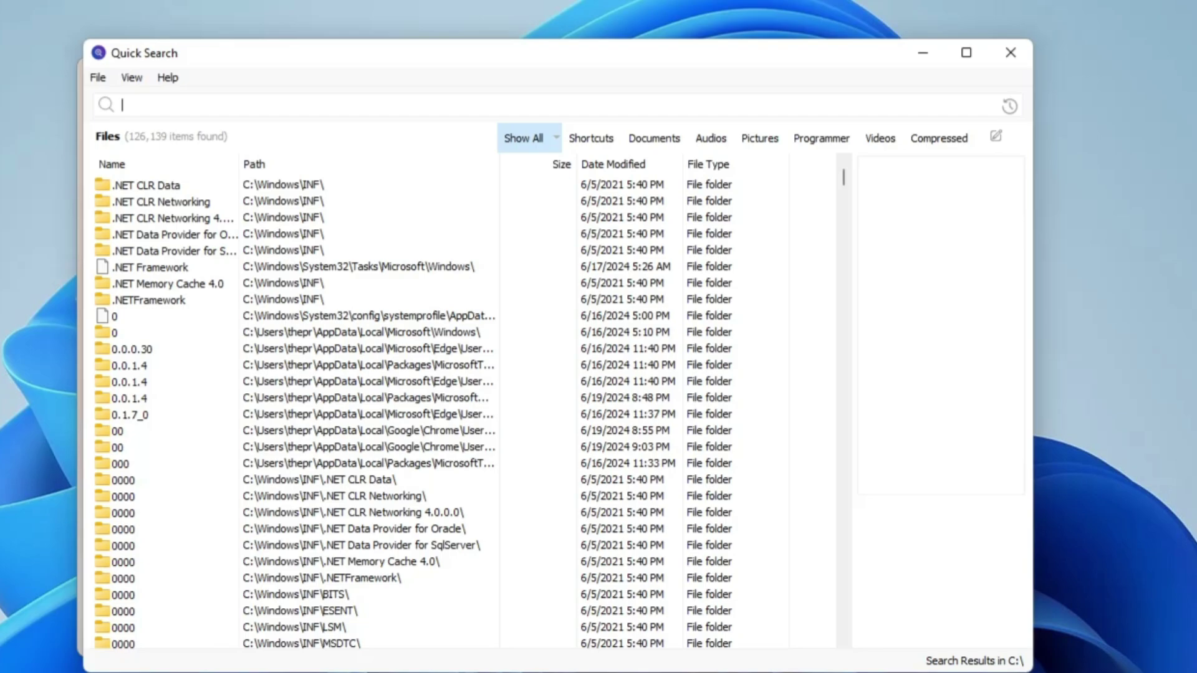
{"action": "type", "text": "rown"}
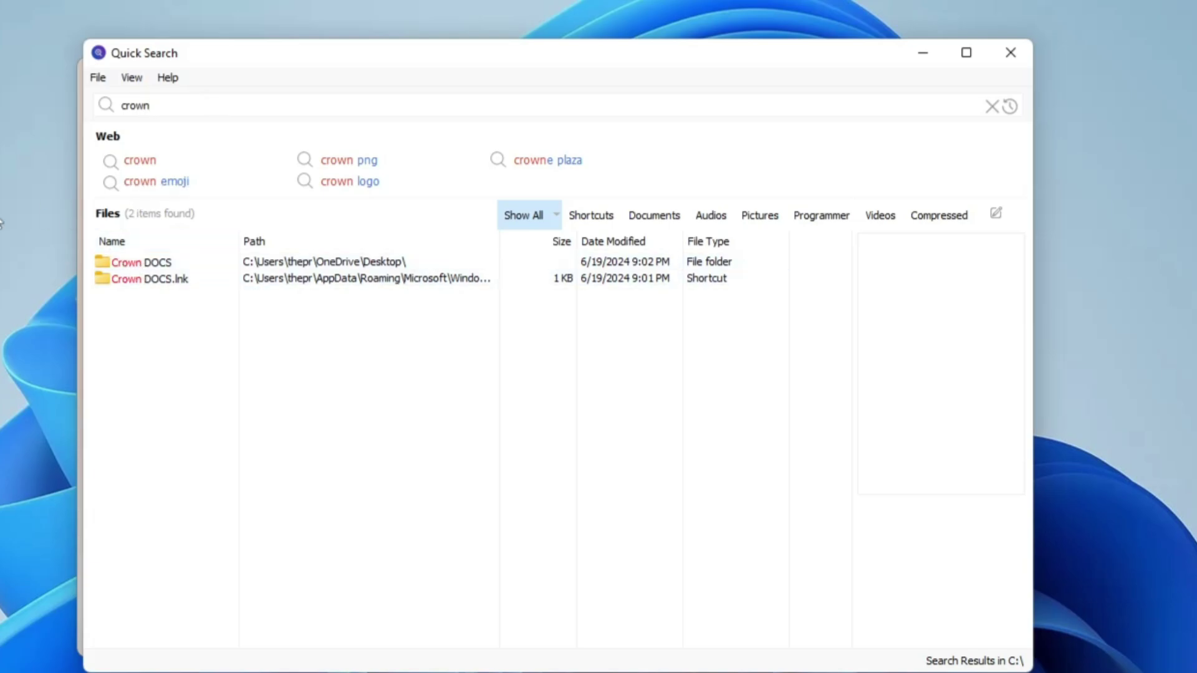
{"action": "left_click", "coordinate": [295, 264]}
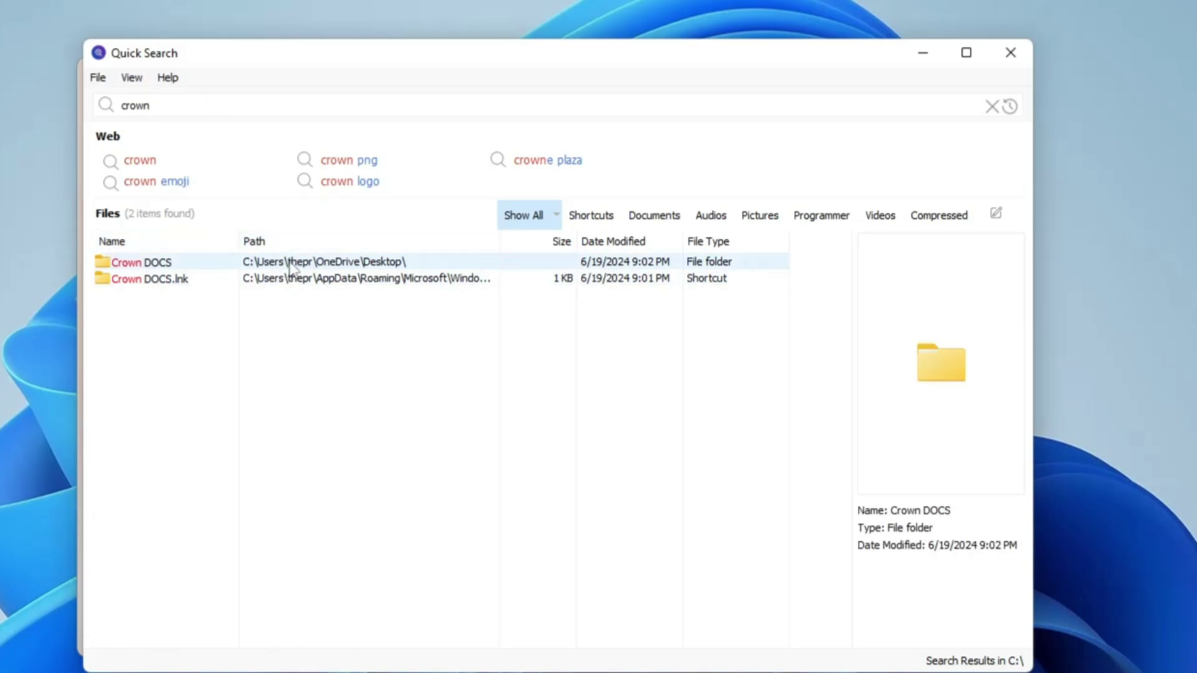
{"action": "right_click", "coordinate": [293, 267]}
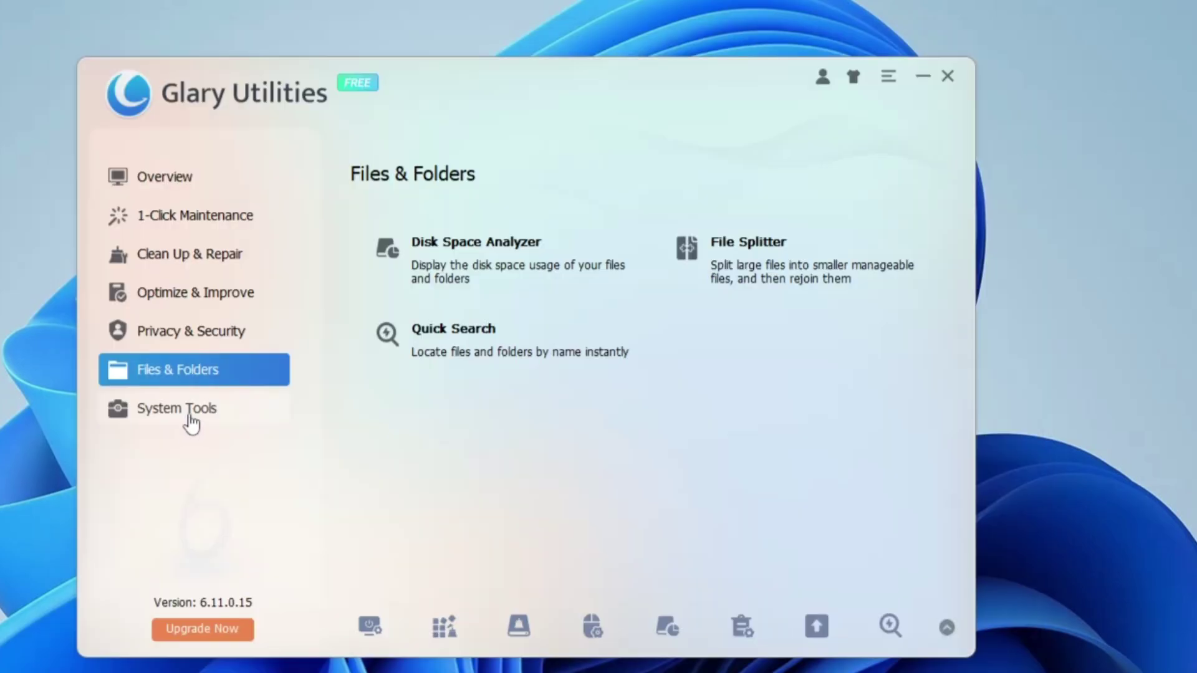
{"action": "left_click", "coordinate": [189, 416]}
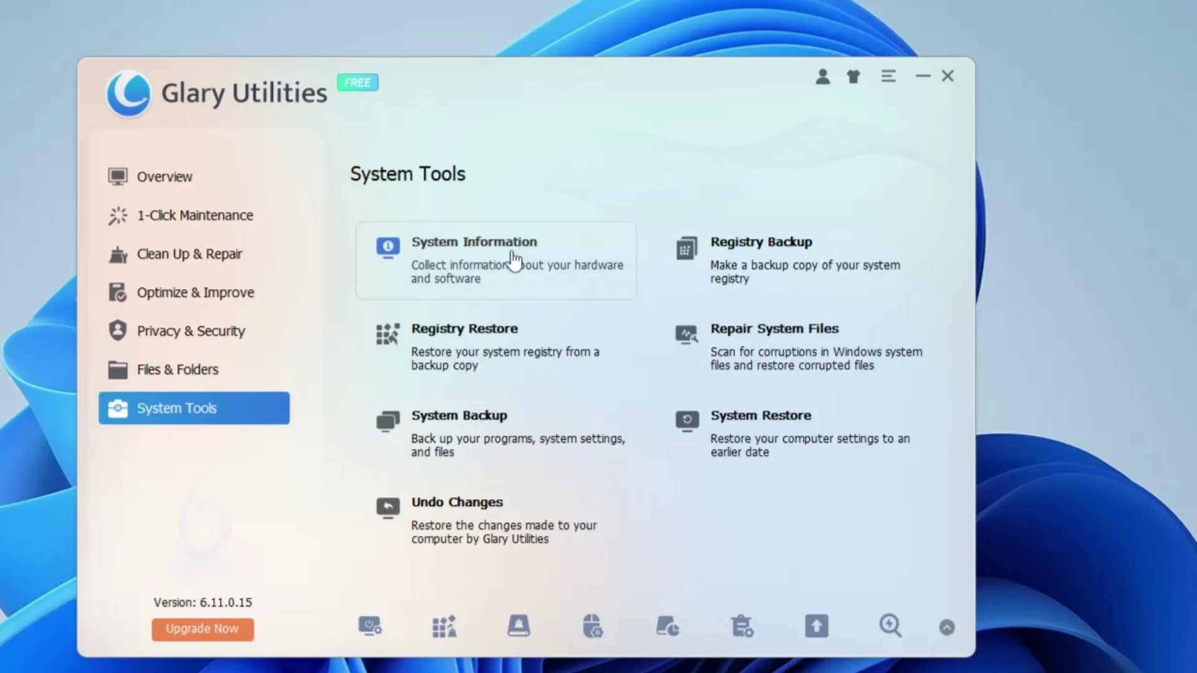
{"action": "left_click", "coordinate": [512, 259]}
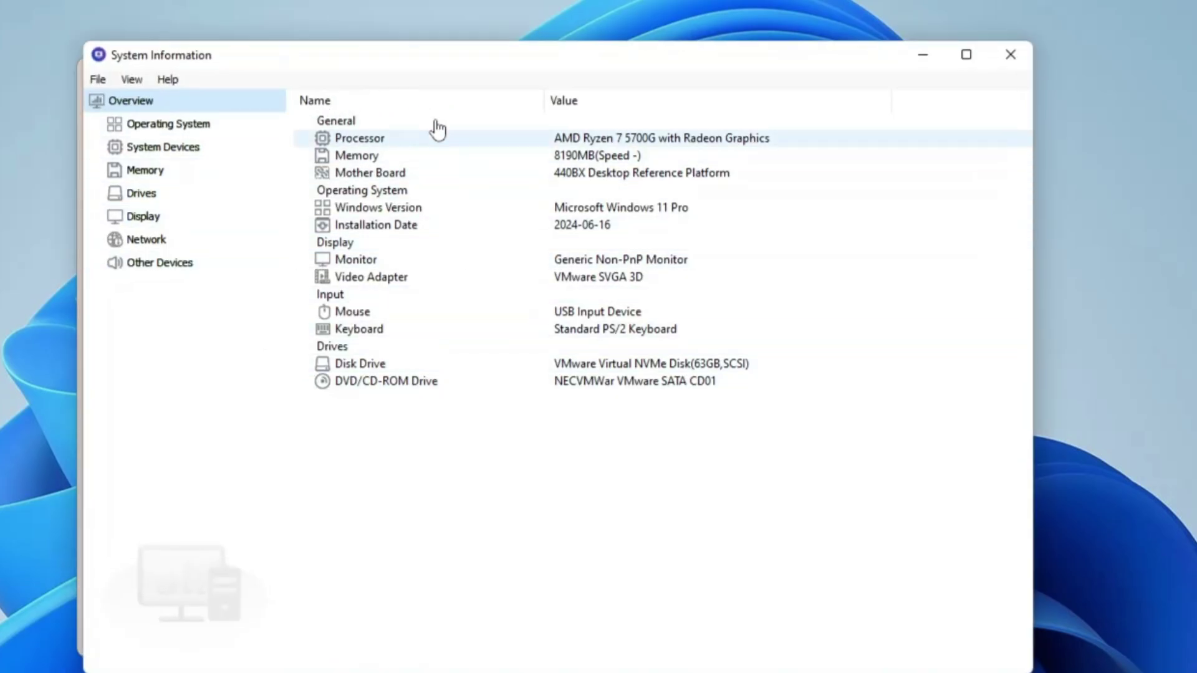
{"action": "left_click", "coordinate": [171, 131]}
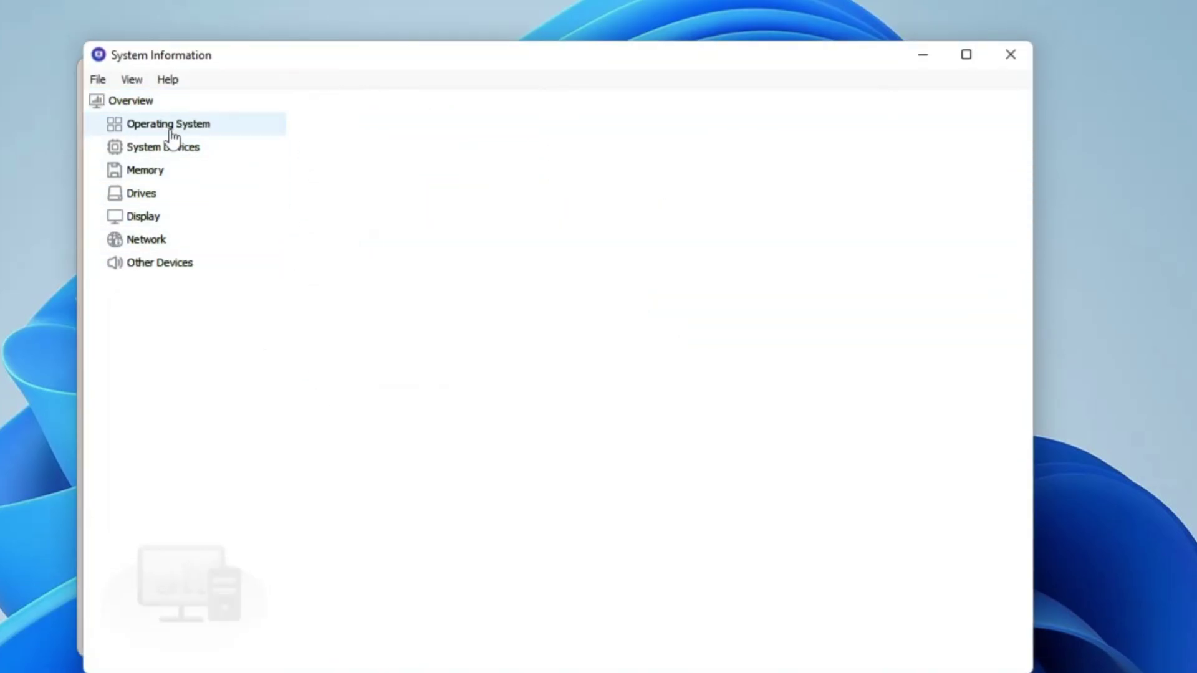
{"action": "left_click", "coordinate": [163, 170]}
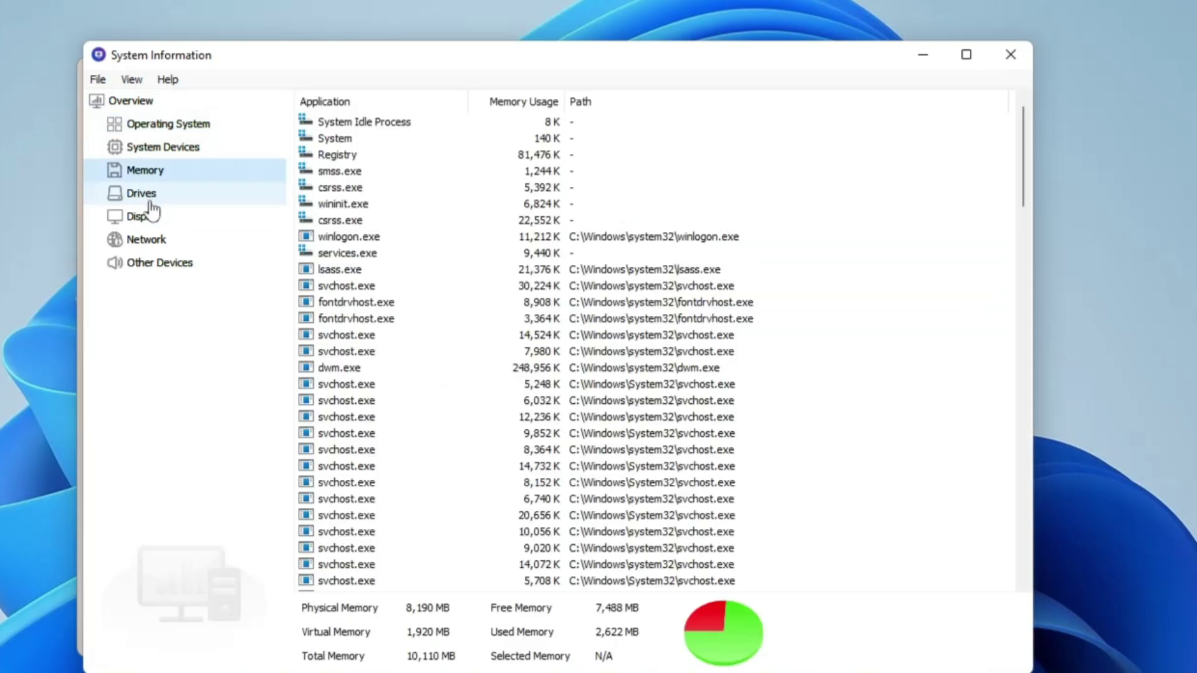
{"action": "left_click", "coordinate": [159, 197]}
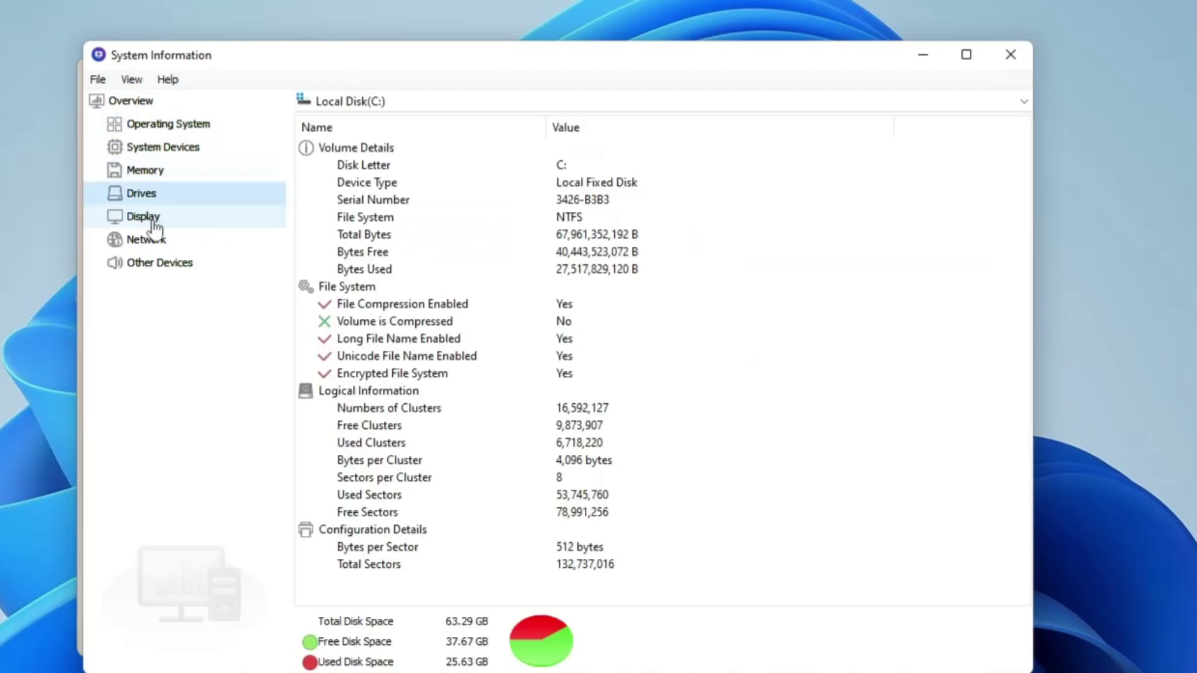
{"action": "left_click", "coordinate": [154, 223]}
{"action": "left_click", "coordinate": [159, 243]}
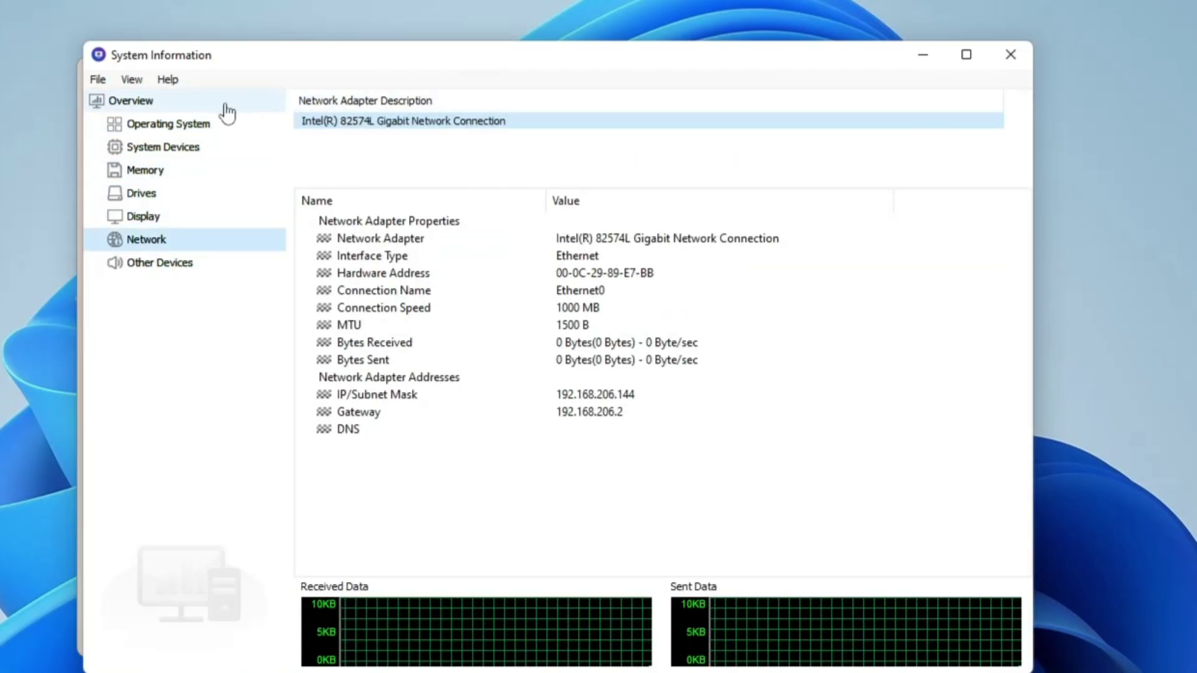
{"action": "left_click", "coordinate": [1011, 55]}
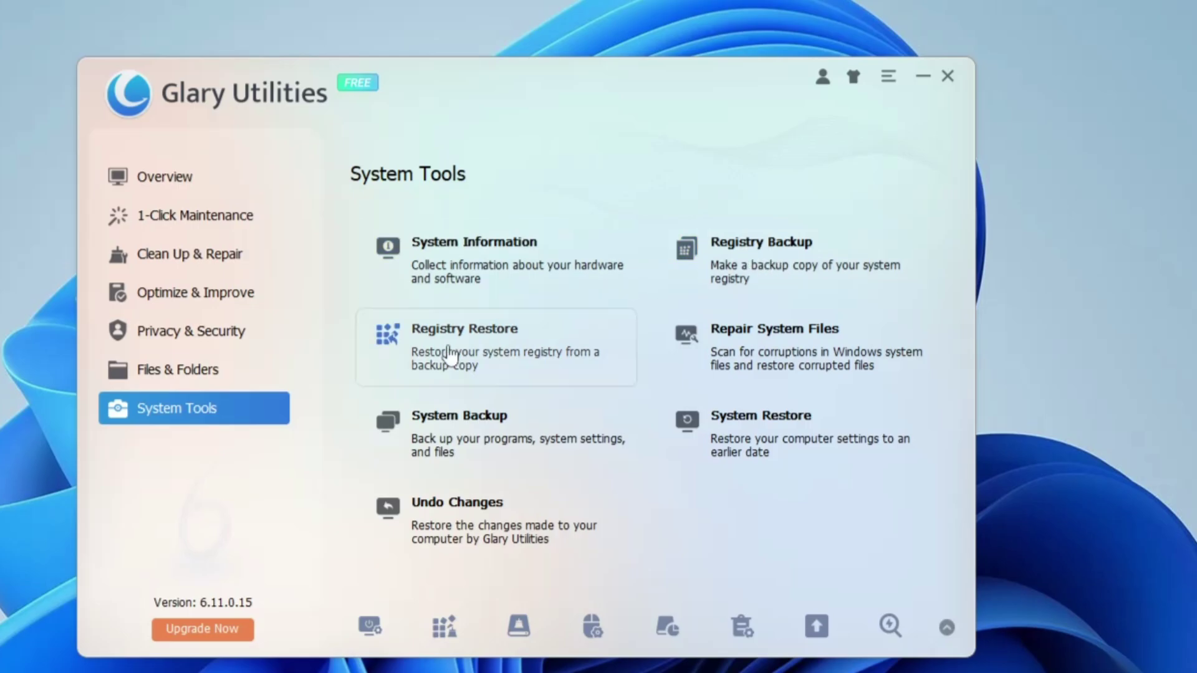
Launch Repair System Files to run an sfc.exe scan of Windows system files.
{"action": "left_click", "coordinate": [767, 353]}
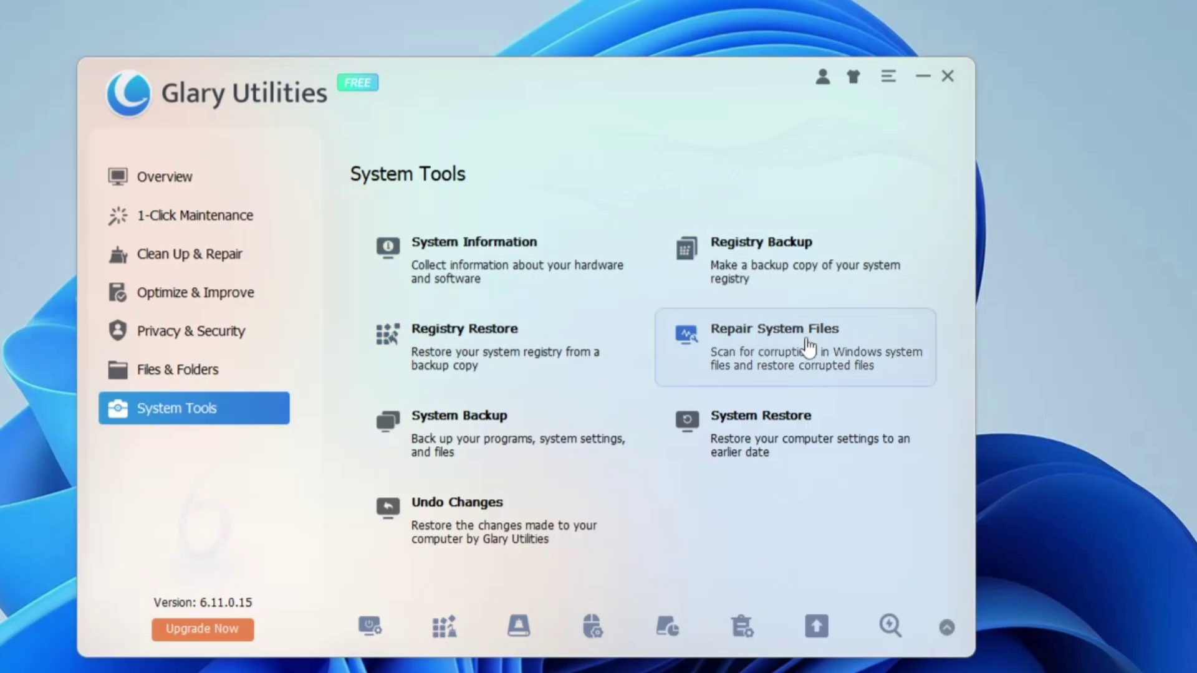